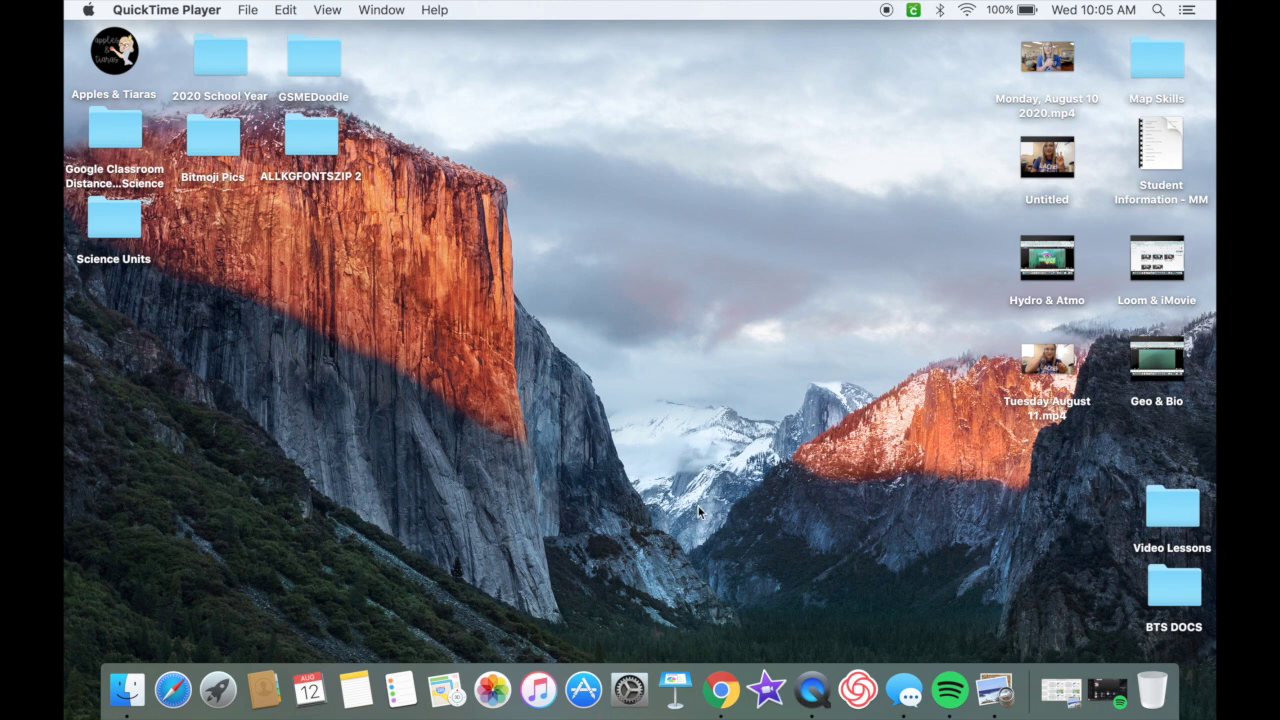
# - Look at QuickTime Player's recording options, including New Movie Recording, and dismiss them
pyautogui.rightClick(813, 695)
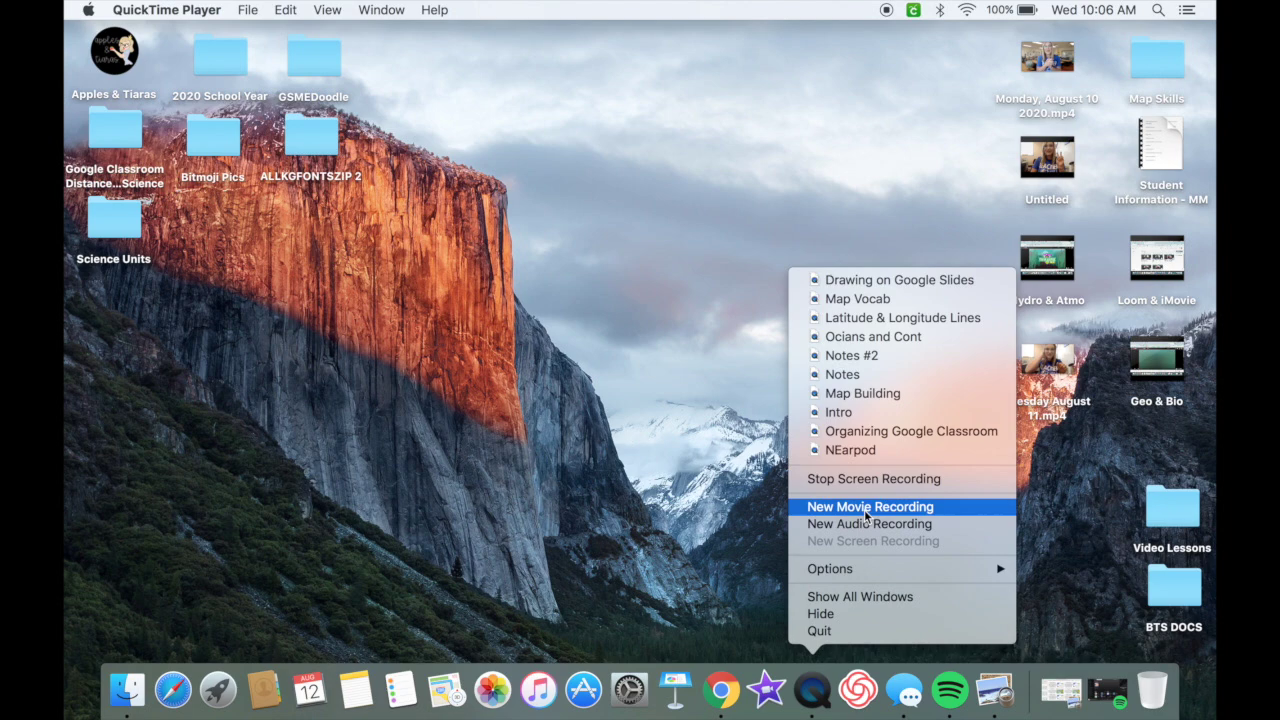
pyautogui.click(745, 538)
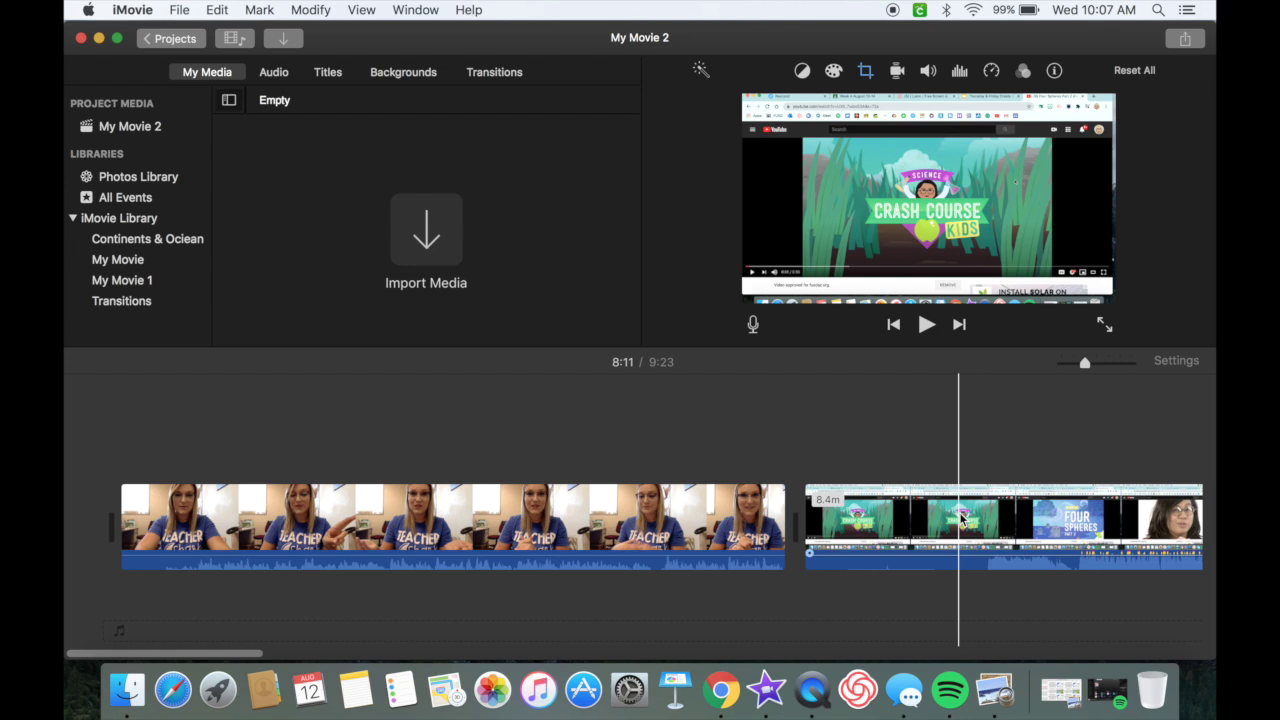
# - View the media import window in iMovie with the FaceTime HD Camera source, and close it without recording
pyautogui.click(104, 471)
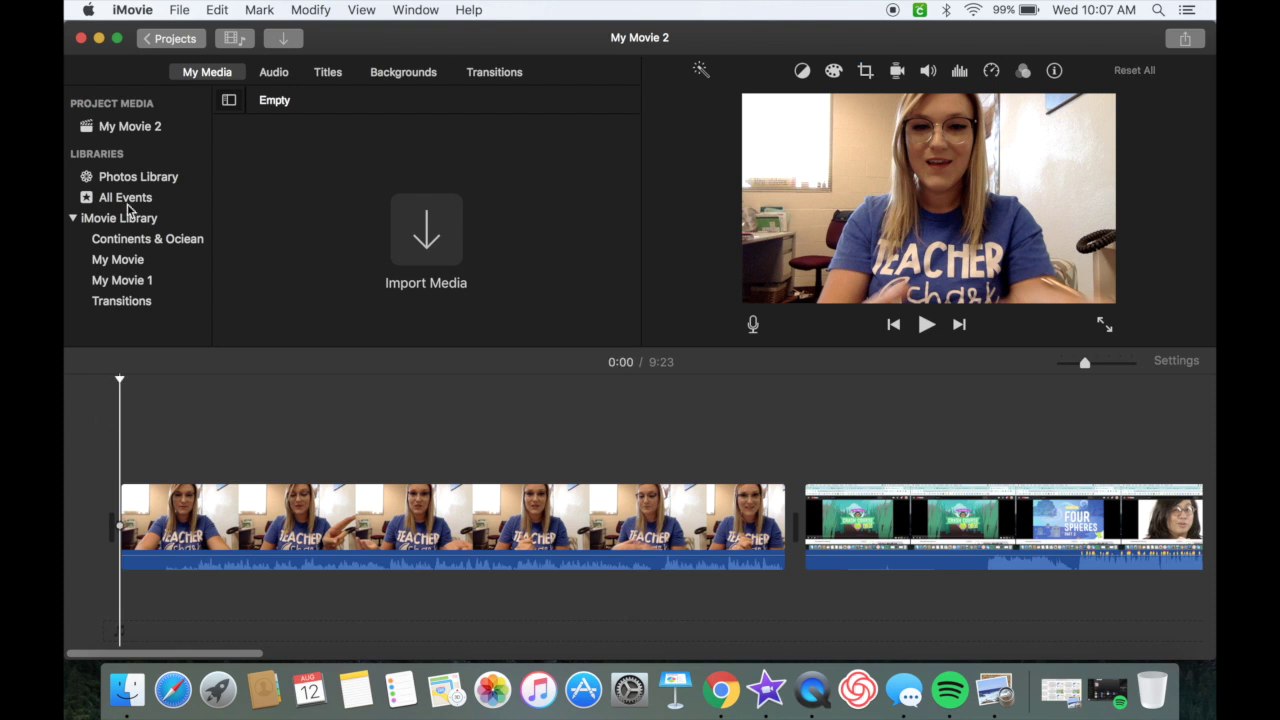
pyautogui.click(183, 12)
pyautogui.click(240, 116)
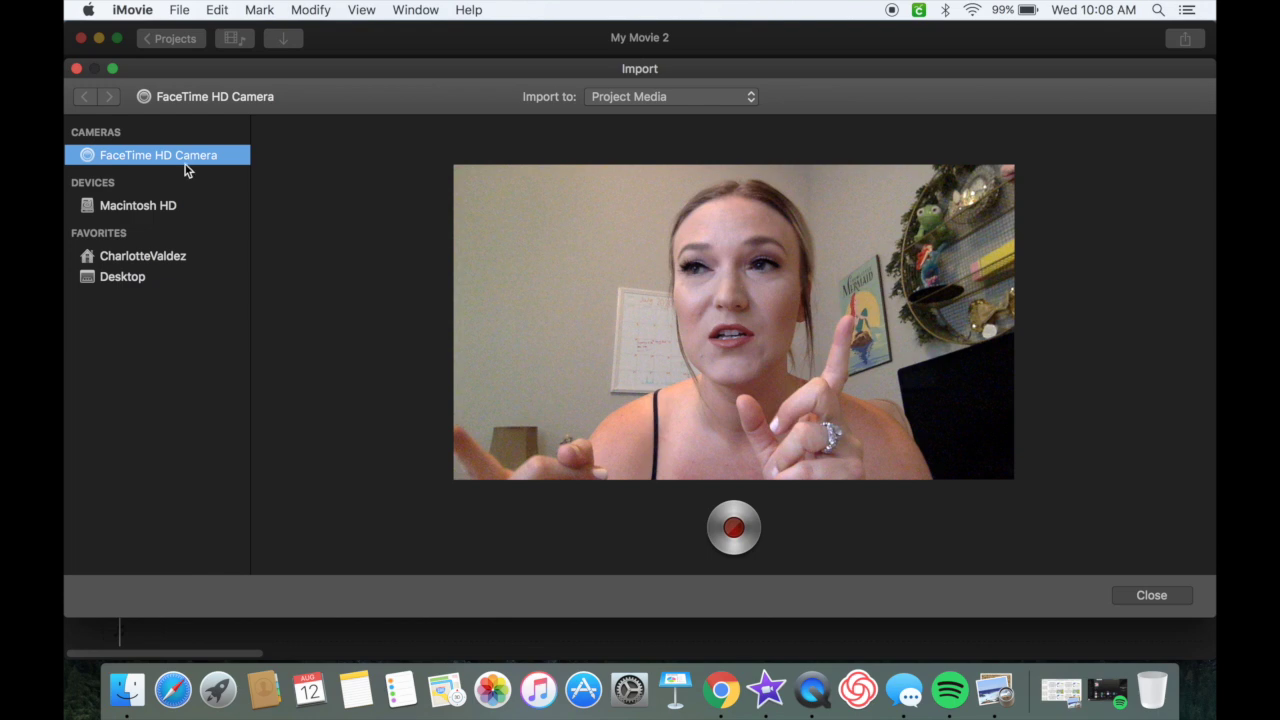
pyautogui.click(77, 68)
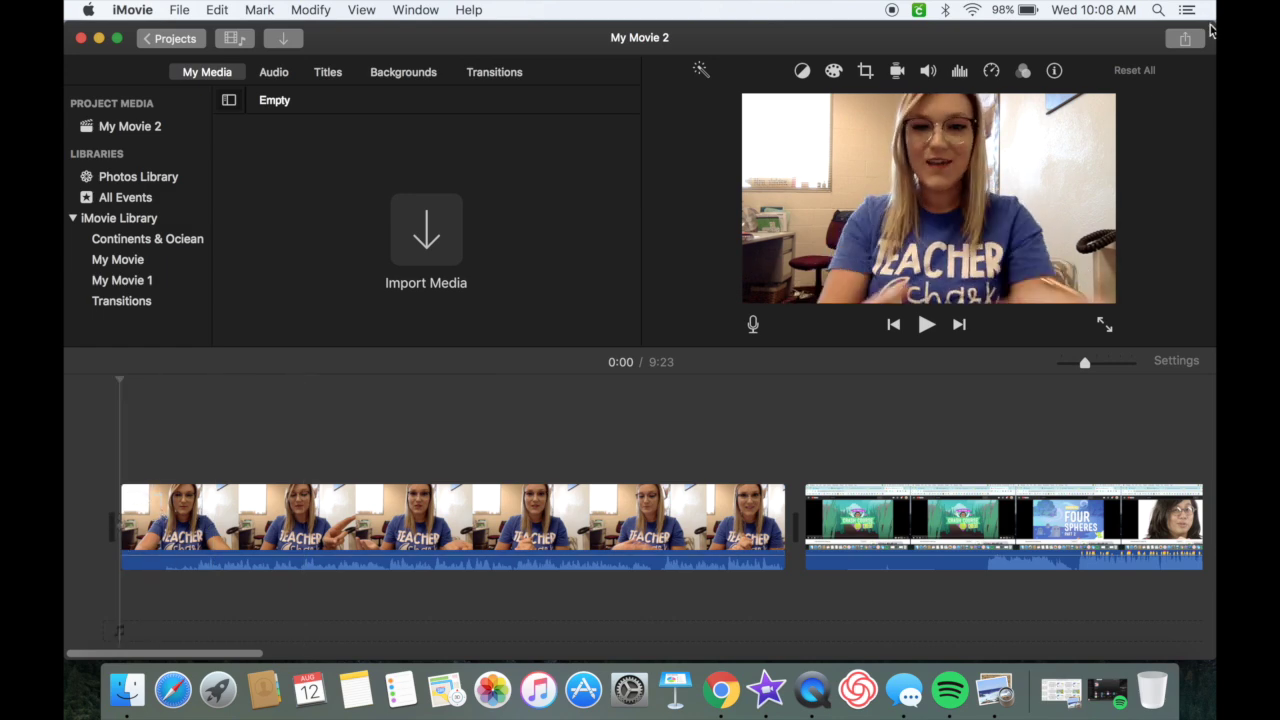
# - Move the project window aside to uncover the desktop and try to insert the Untitled video between the two timeline clips
pyautogui.moveTo(1202, 35); pyautogui.dragTo(957, 35)
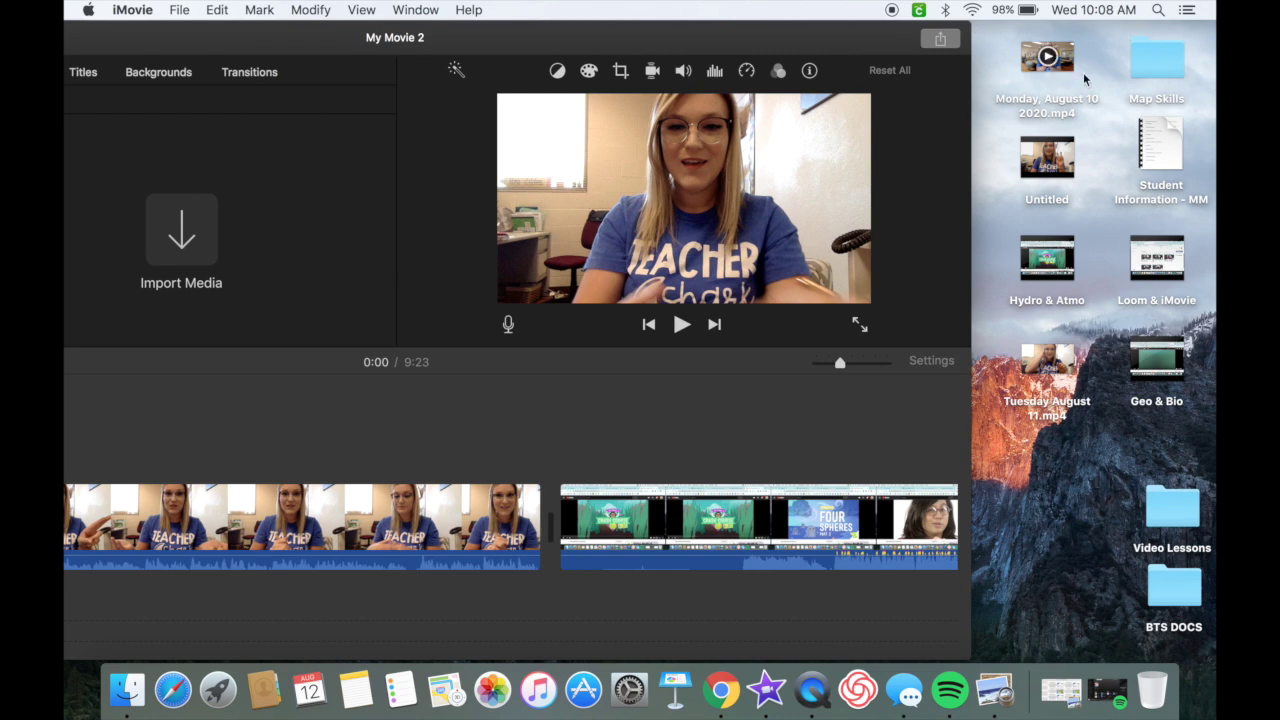
pyautogui.click(1012, 160)
pyautogui.moveTo(1047, 155); pyautogui.dragTo(541, 543)
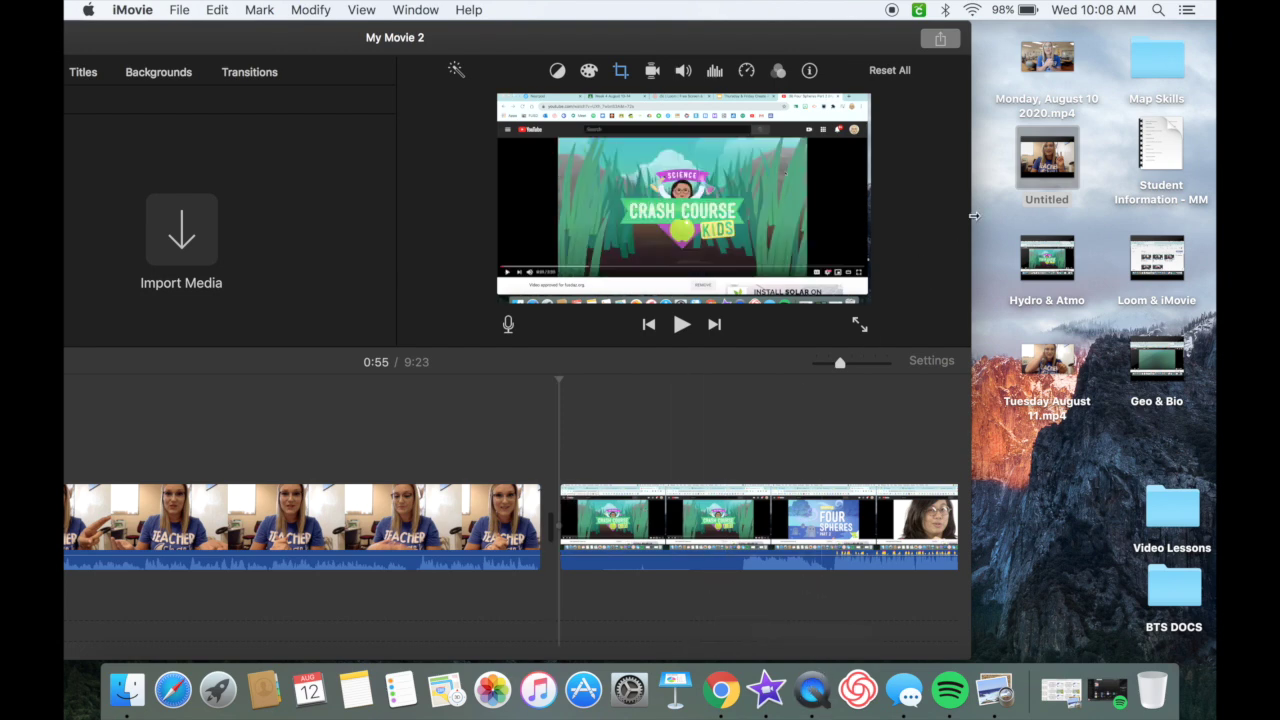
pyautogui.click(1046, 212)
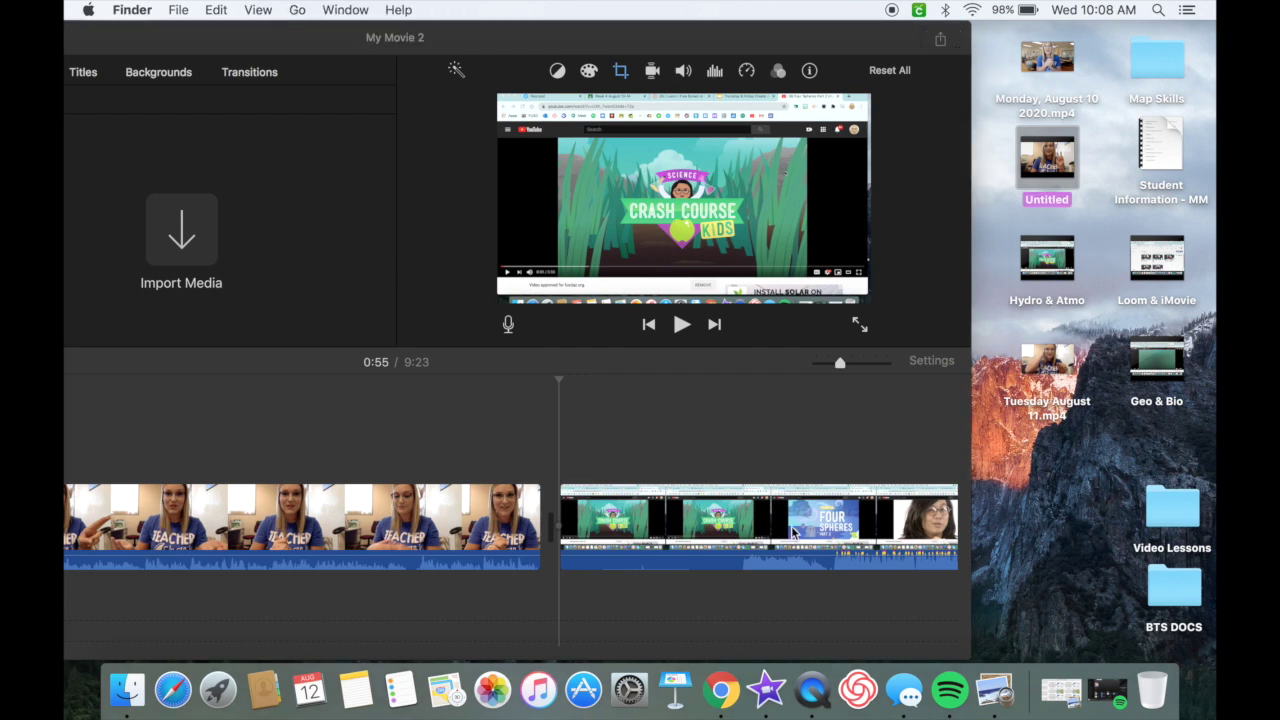
# - Examine the screen-recording clip along the timeline, from the Crash Course Kids intro through the Investigation section and back
pyautogui.hscroll(5, 793, 533)
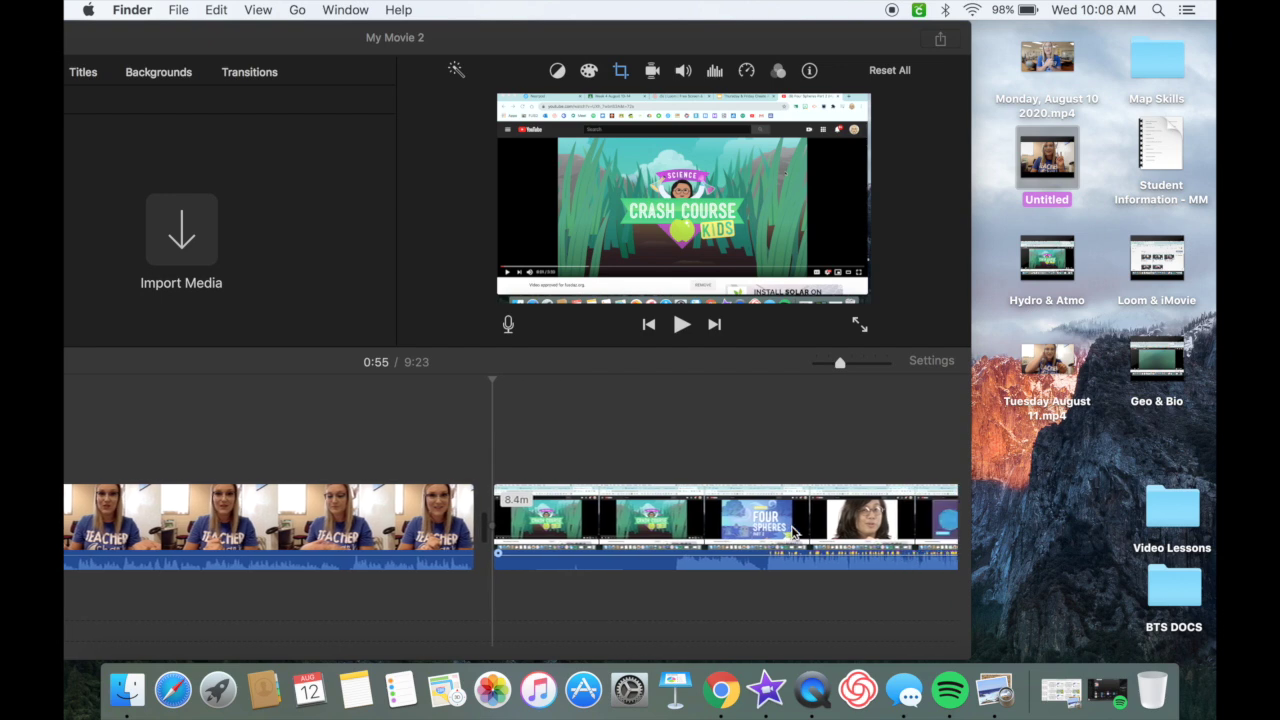
pyautogui.click(604, 515)
pyautogui.click(742, 521)
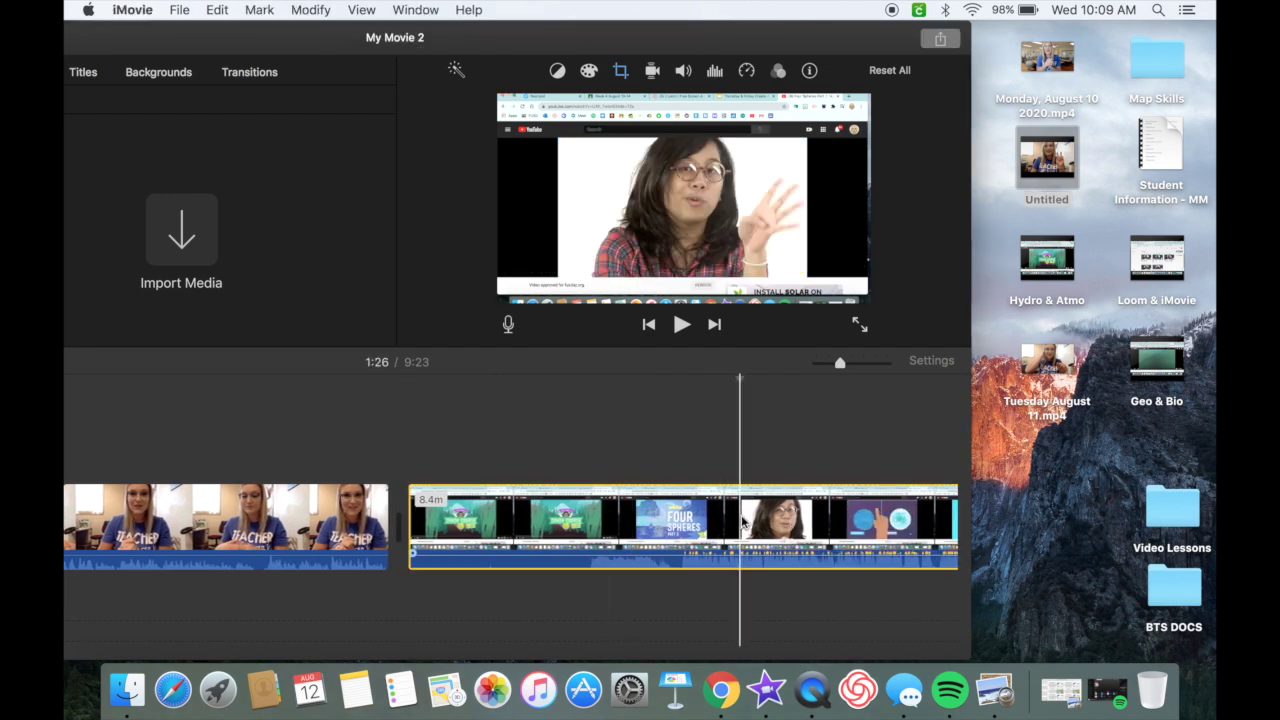
pyautogui.hscroll(8, 742, 521)
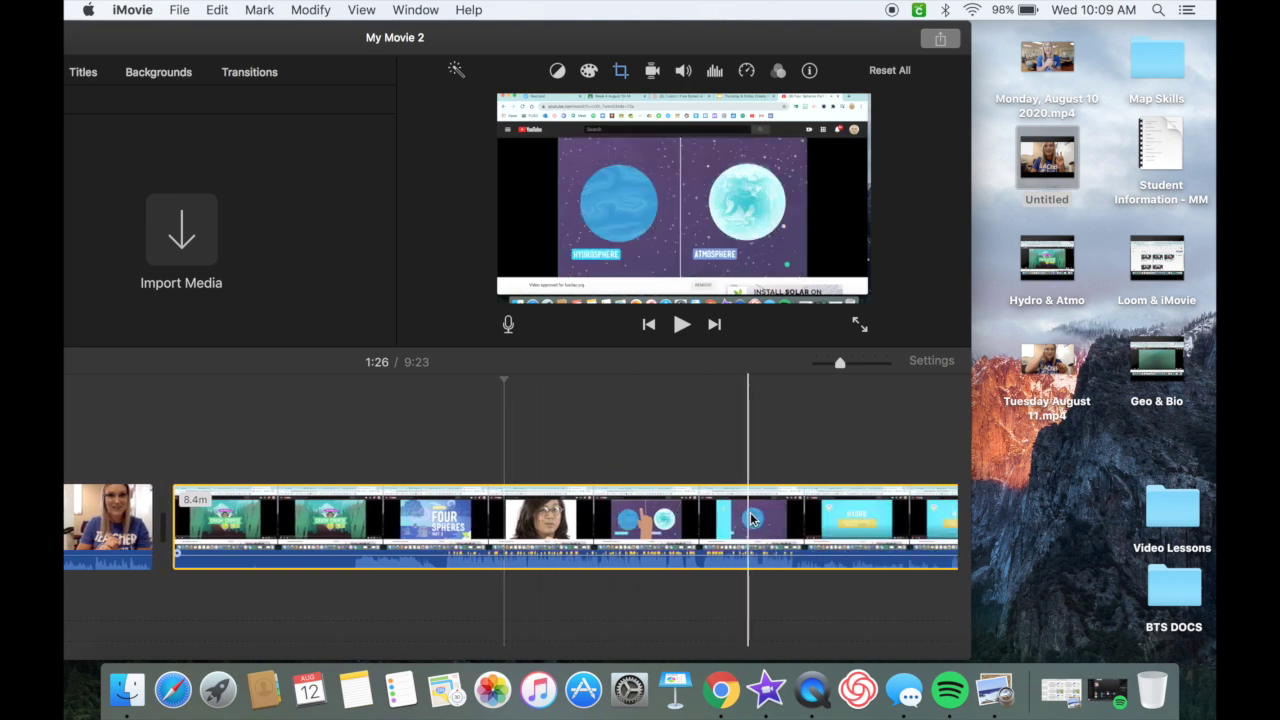
pyautogui.hscroll(5, 749, 520)
pyautogui.hscroll(15, 751, 519)
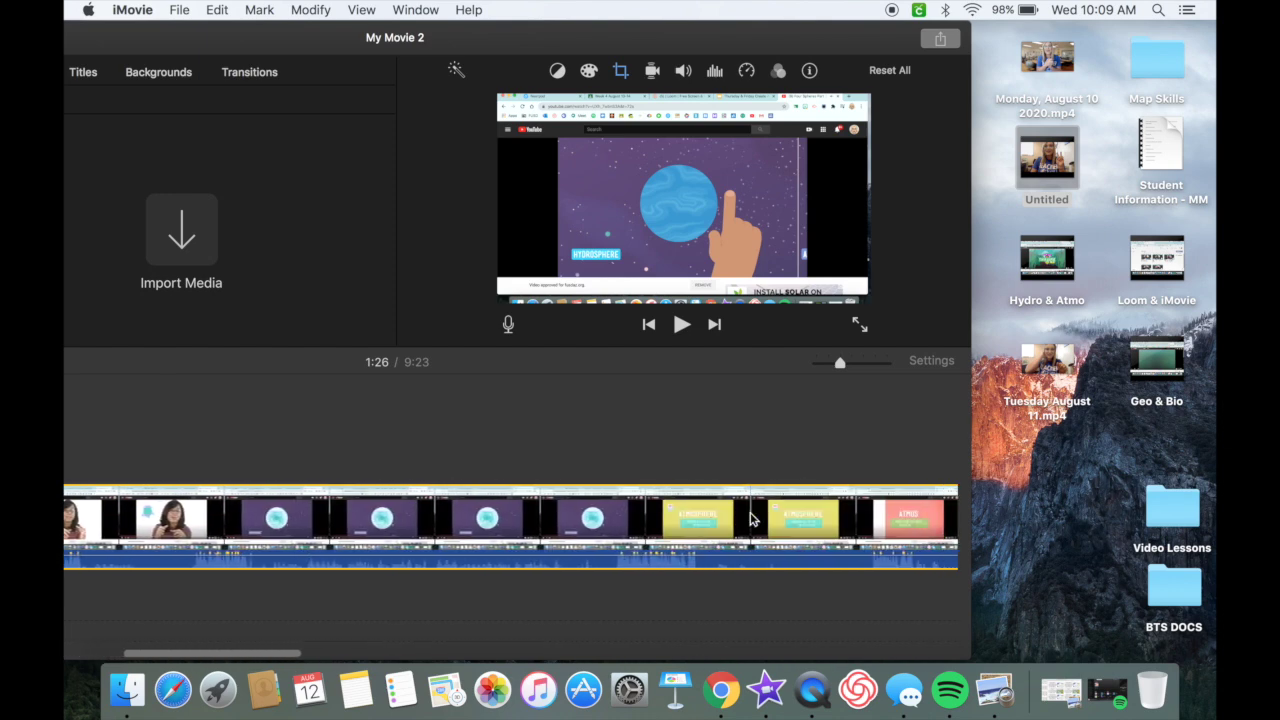
pyautogui.hscroll(10, 751, 519)
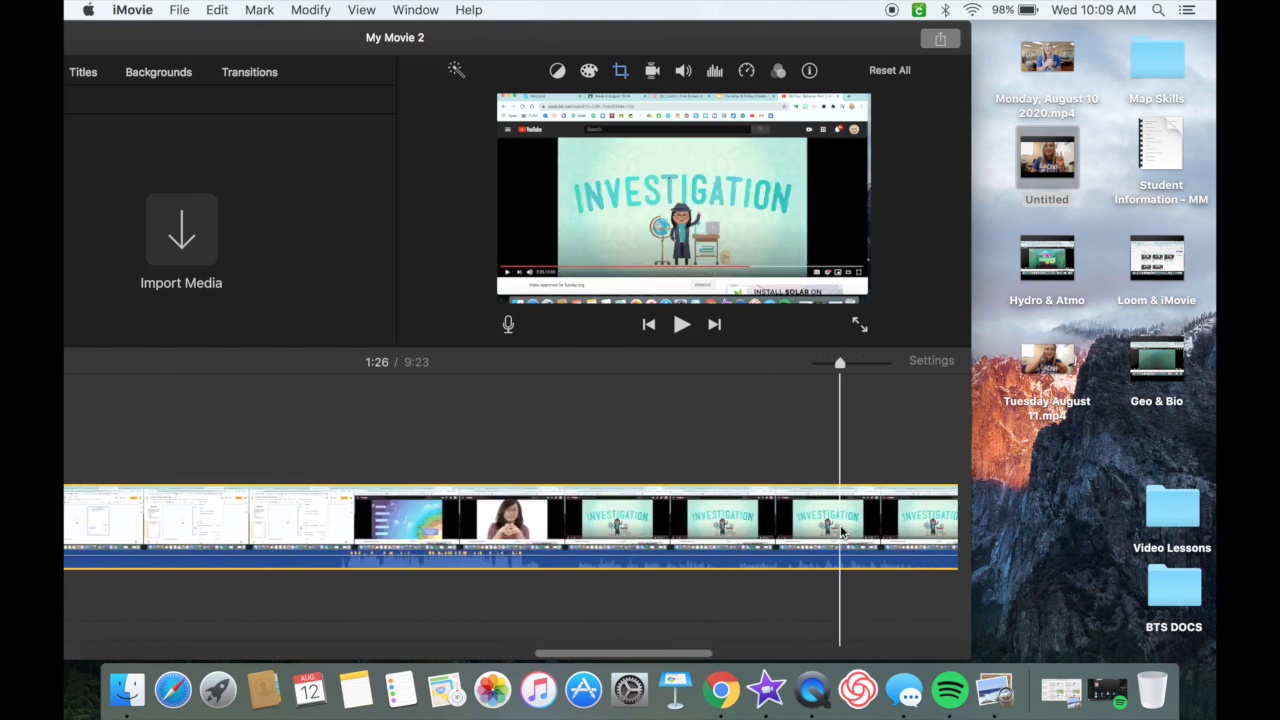
pyautogui.hscroll(2, 840, 533)
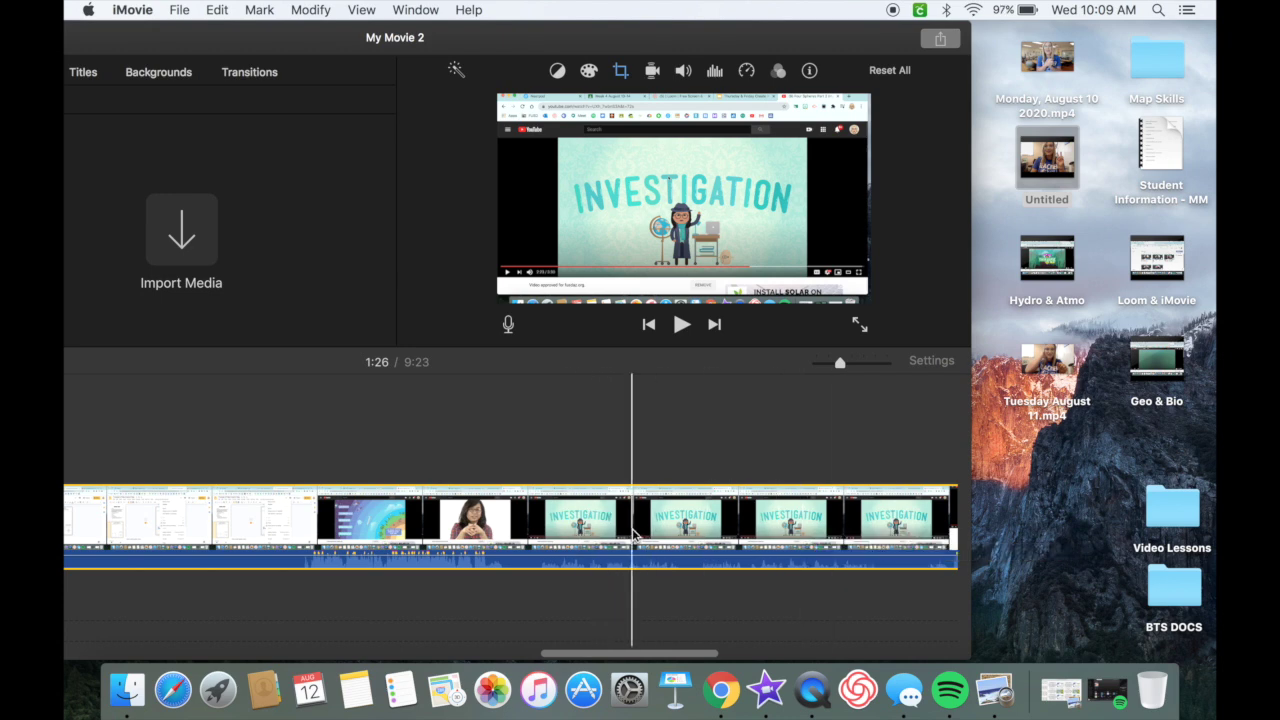
pyautogui.hscroll(-5, 670, 522)
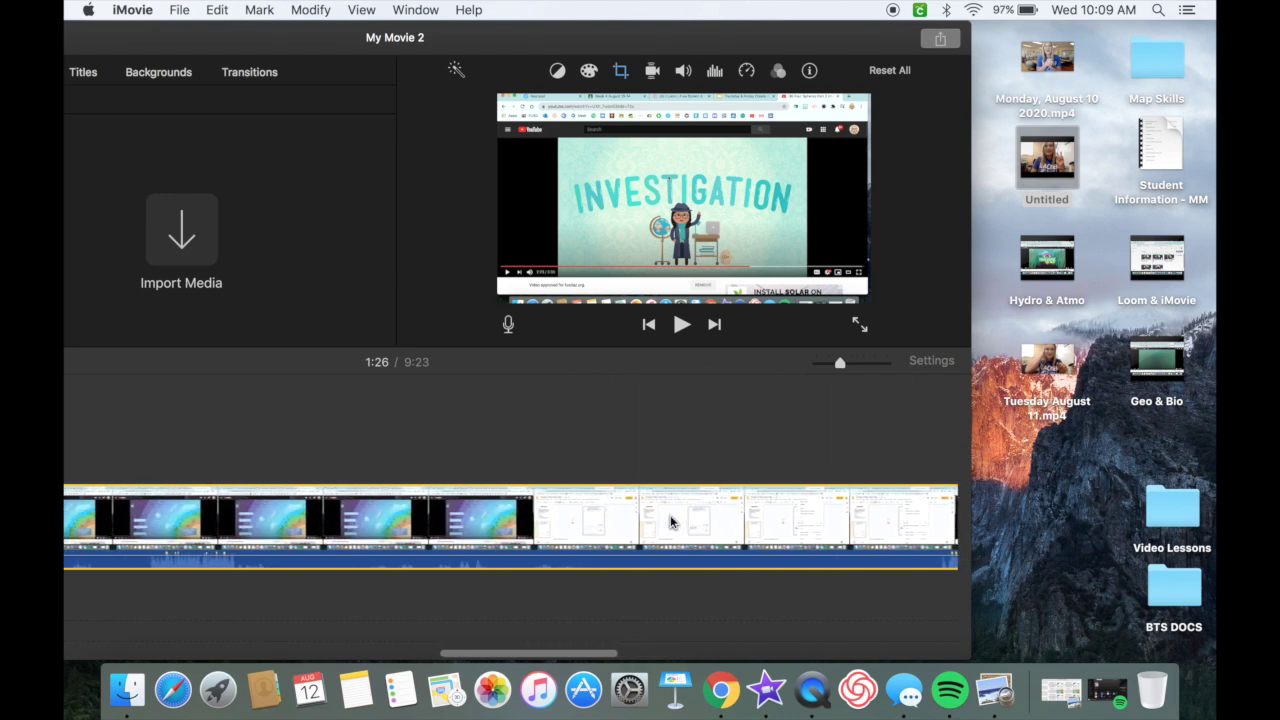
pyautogui.hscroll(-10, 670, 522)
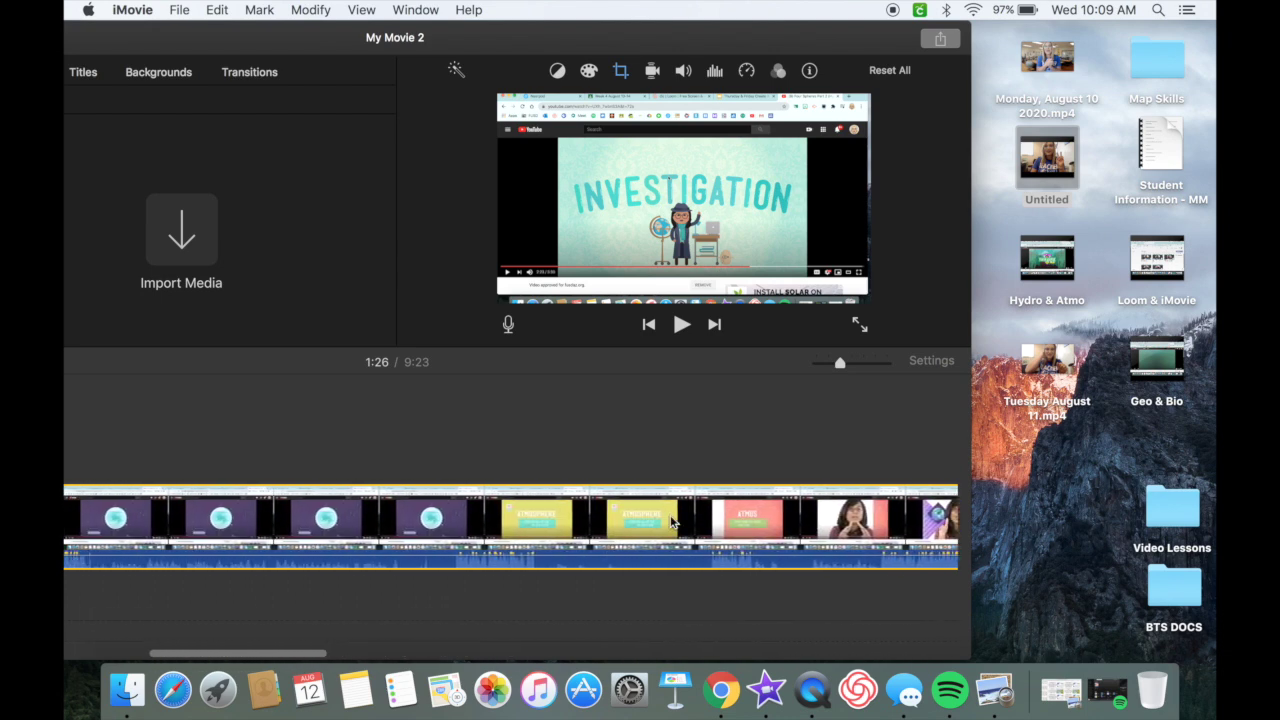
pyautogui.hscroll(-8, 673, 521)
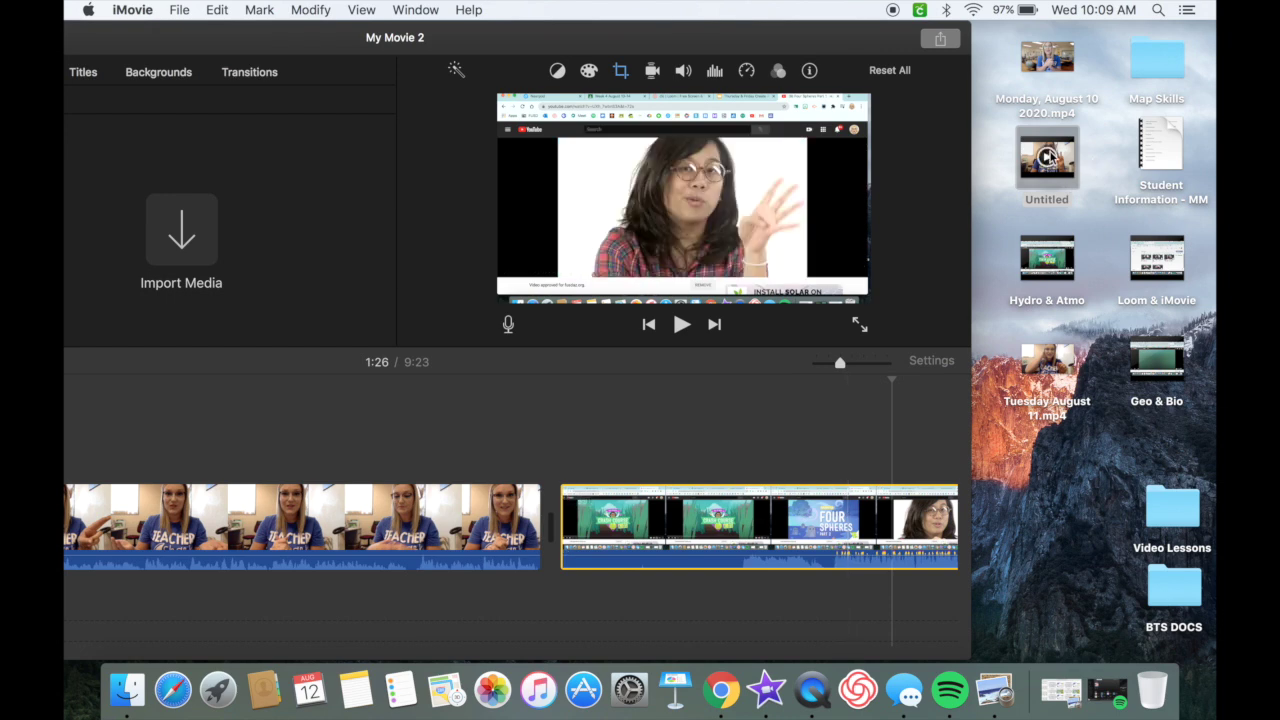
# - Overlay the Untitled video above the start of the screen recording as Picture in Picture, enlarged in the upper-left corner of the frame
pyautogui.moveTo(1070, 172); pyautogui.dragTo(558, 436)
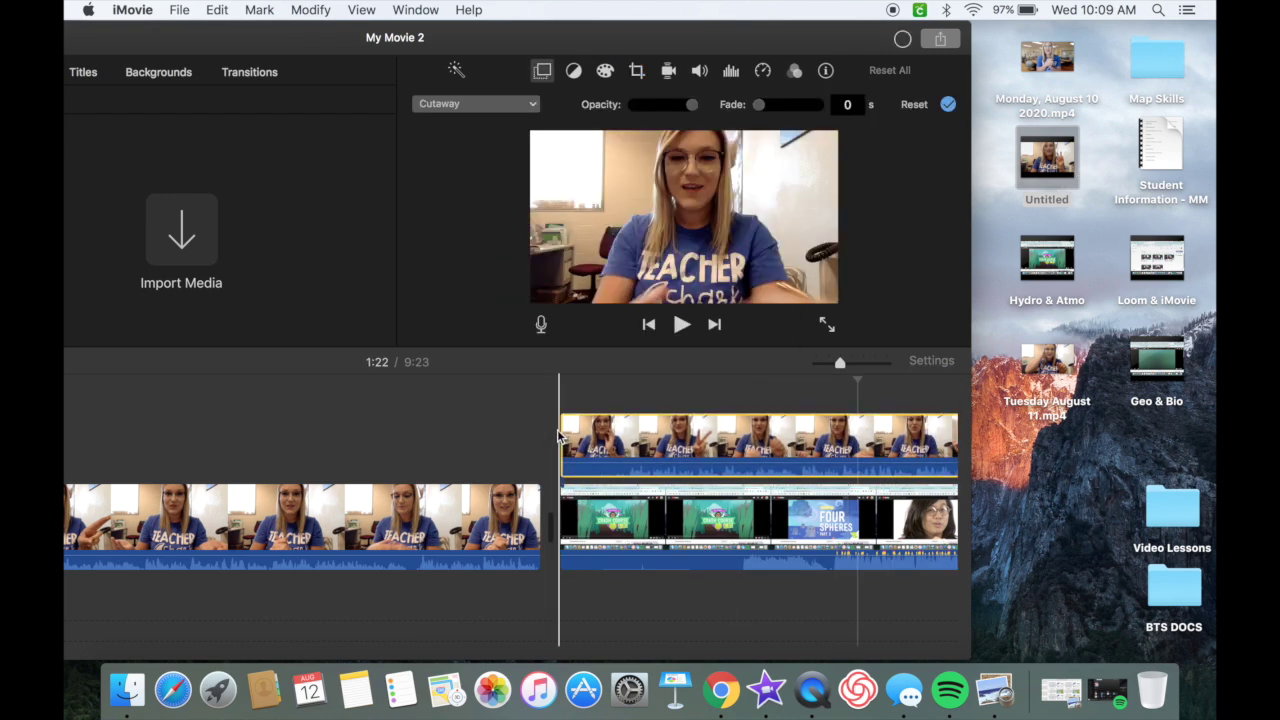
pyautogui.click(606, 440)
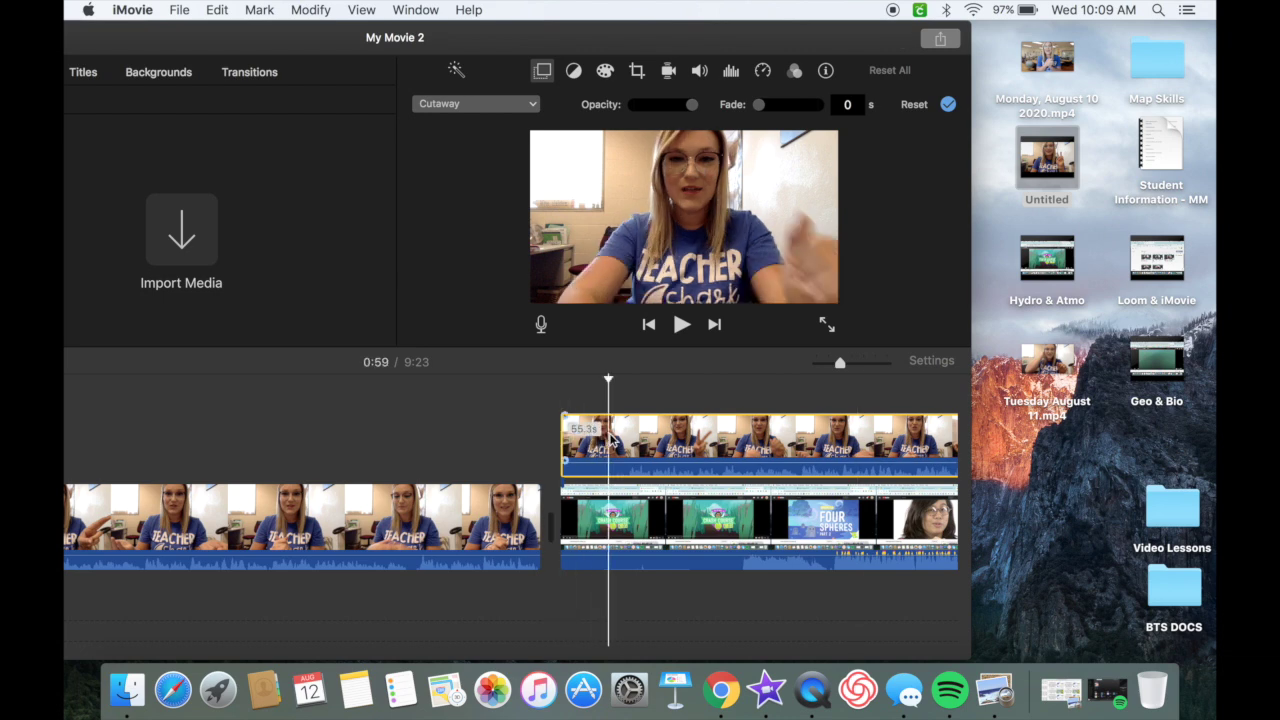
pyautogui.click(545, 72)
pyautogui.click(544, 72)
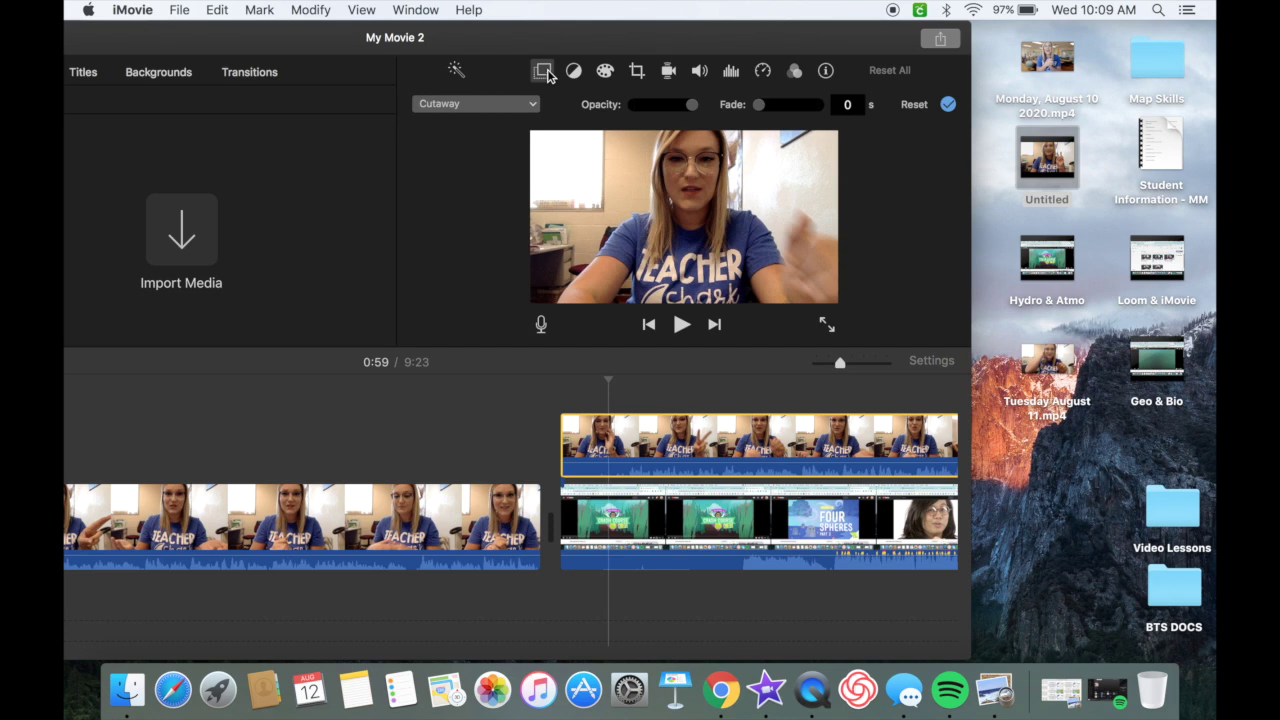
pyautogui.click(503, 106)
pyautogui.click(476, 175)
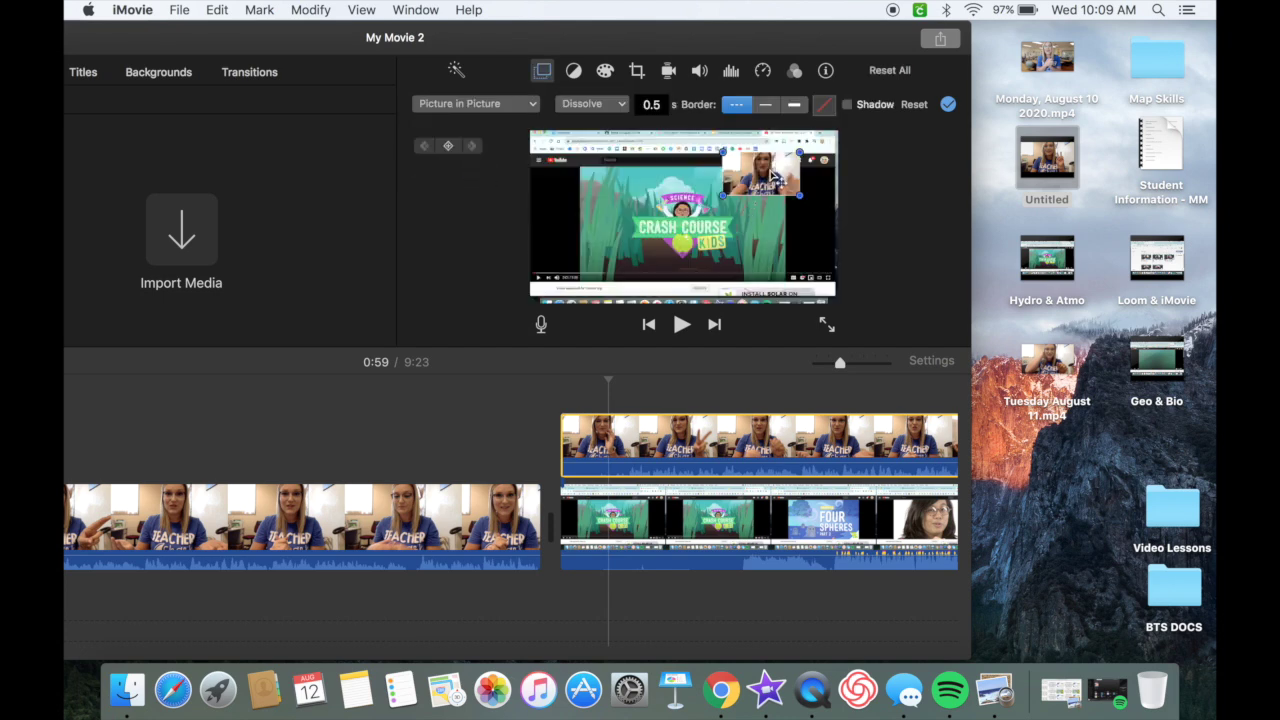
pyautogui.moveTo(775, 180); pyautogui.dragTo(655, 214)
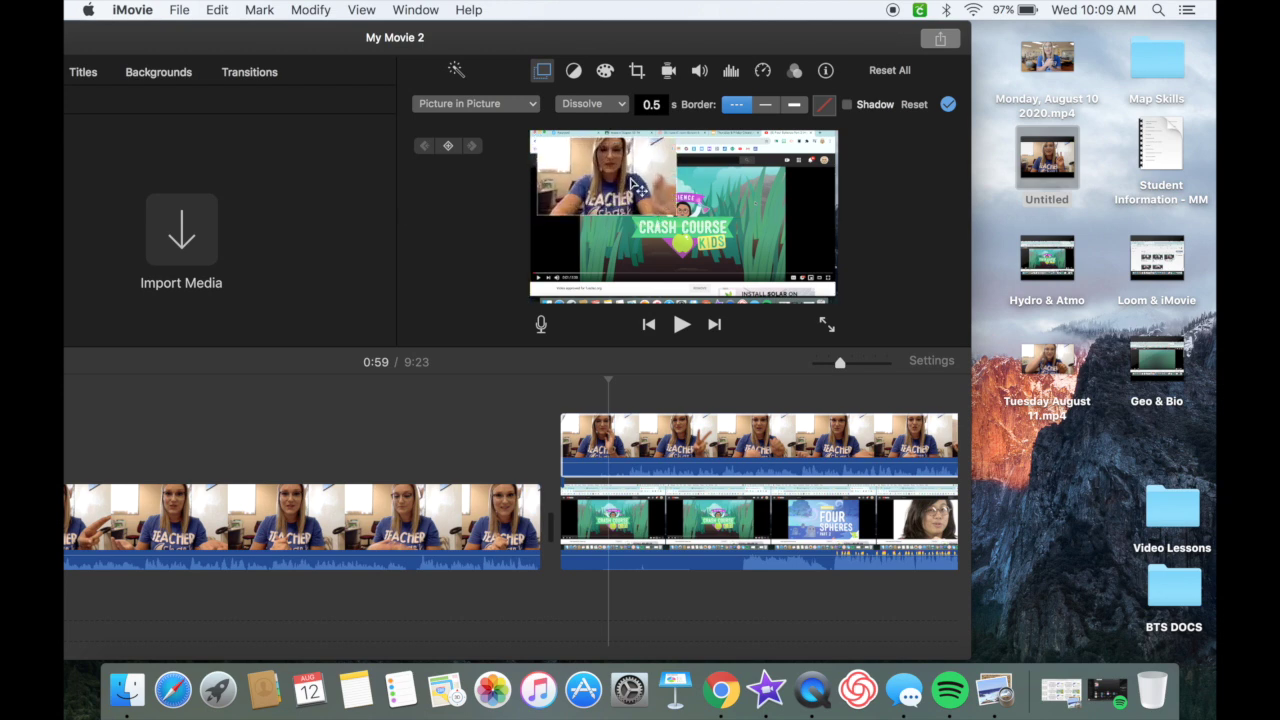
pyautogui.click(765, 445)
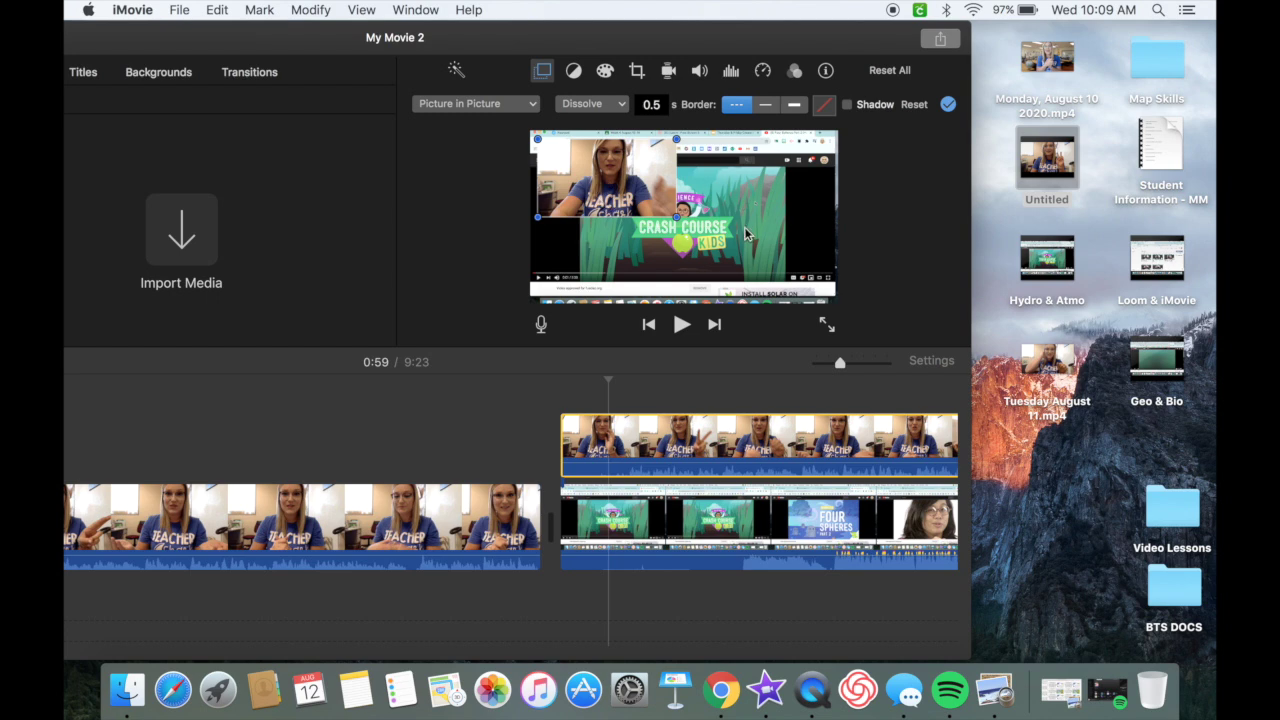
# - Split the overlay clip at about 1:05 and again about 7 seconds further on, and delete the middle piece
pyautogui.click(666, 430)
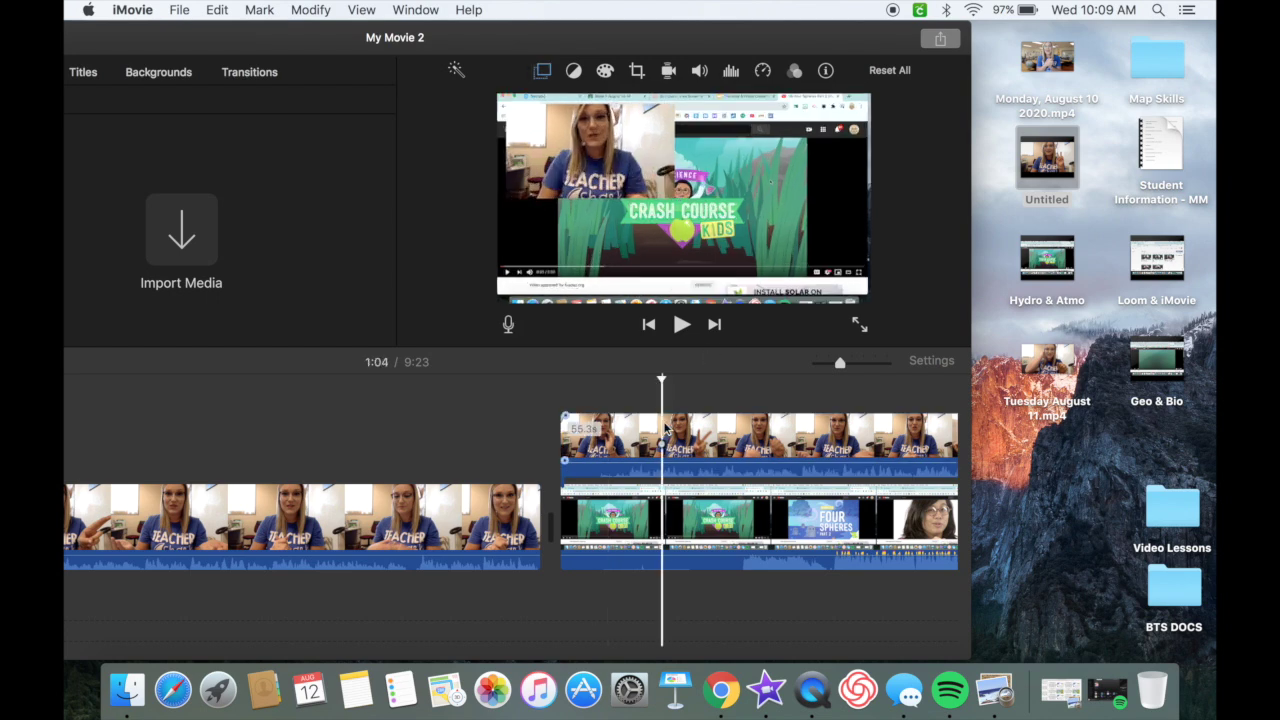
pyautogui.press('super+b')
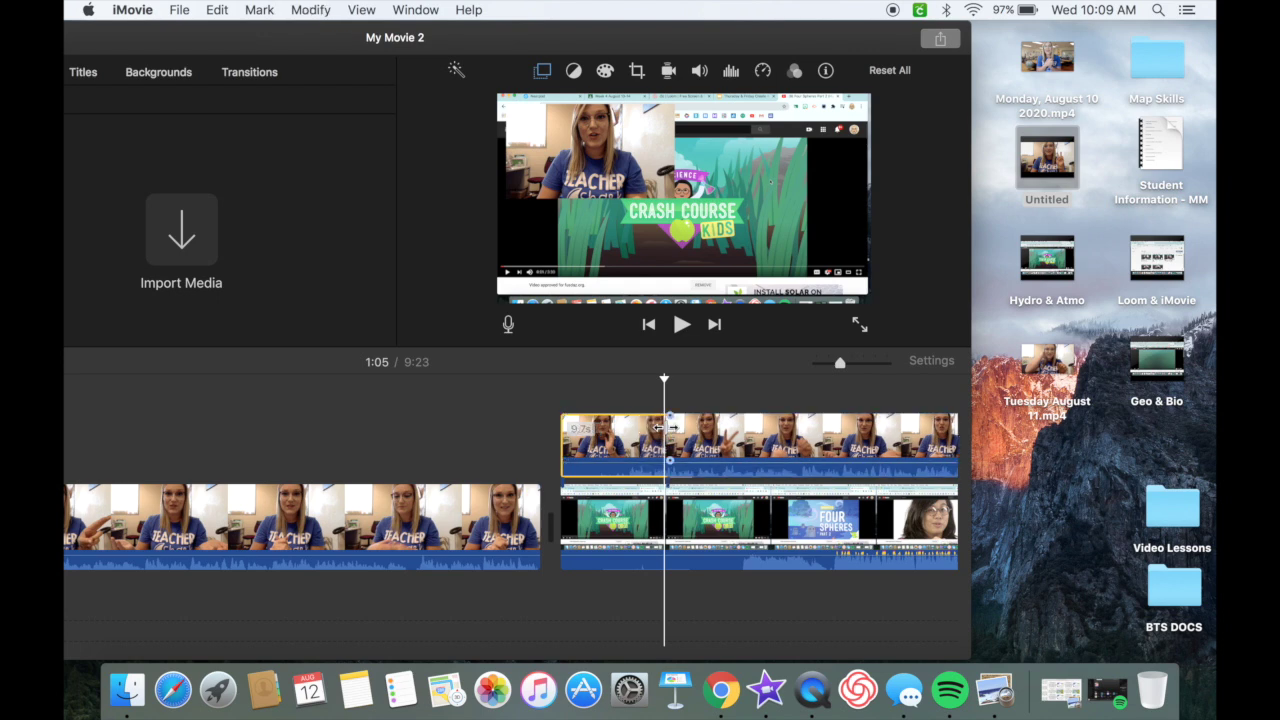
pyautogui.click(743, 440)
pyautogui.press('super+b')
pyautogui.click(711, 440)
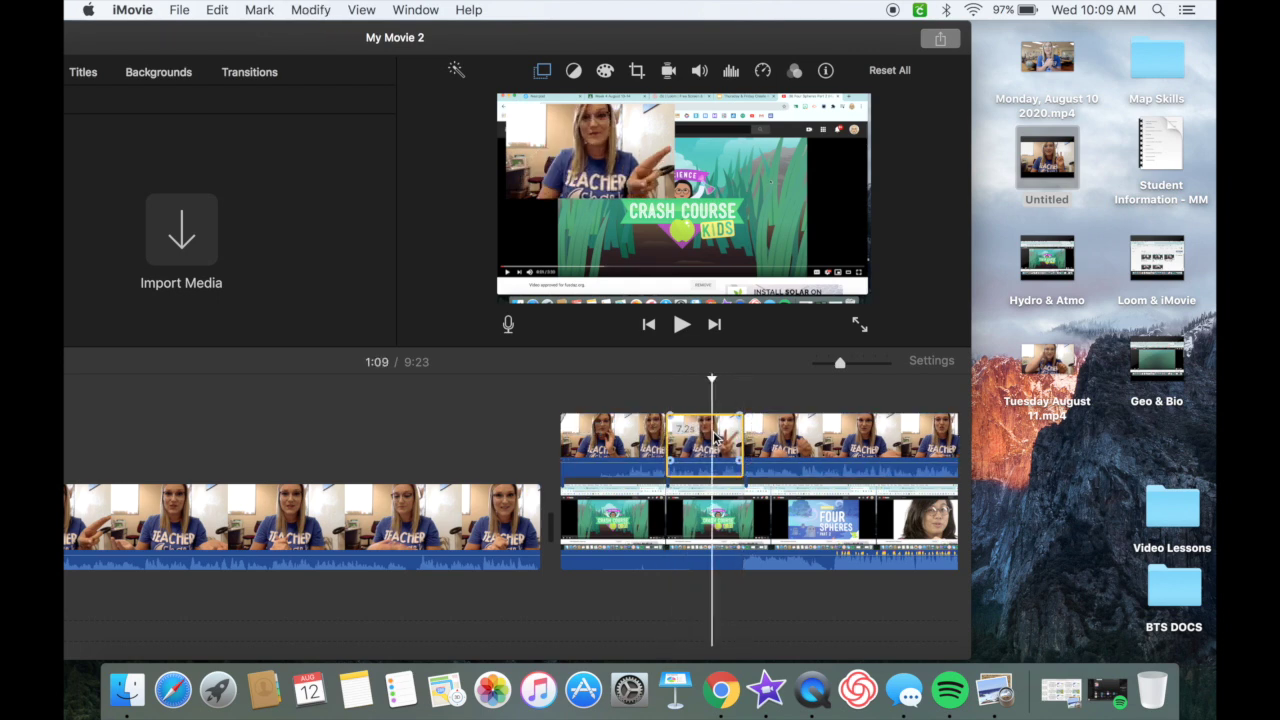
pyautogui.press('Delete')
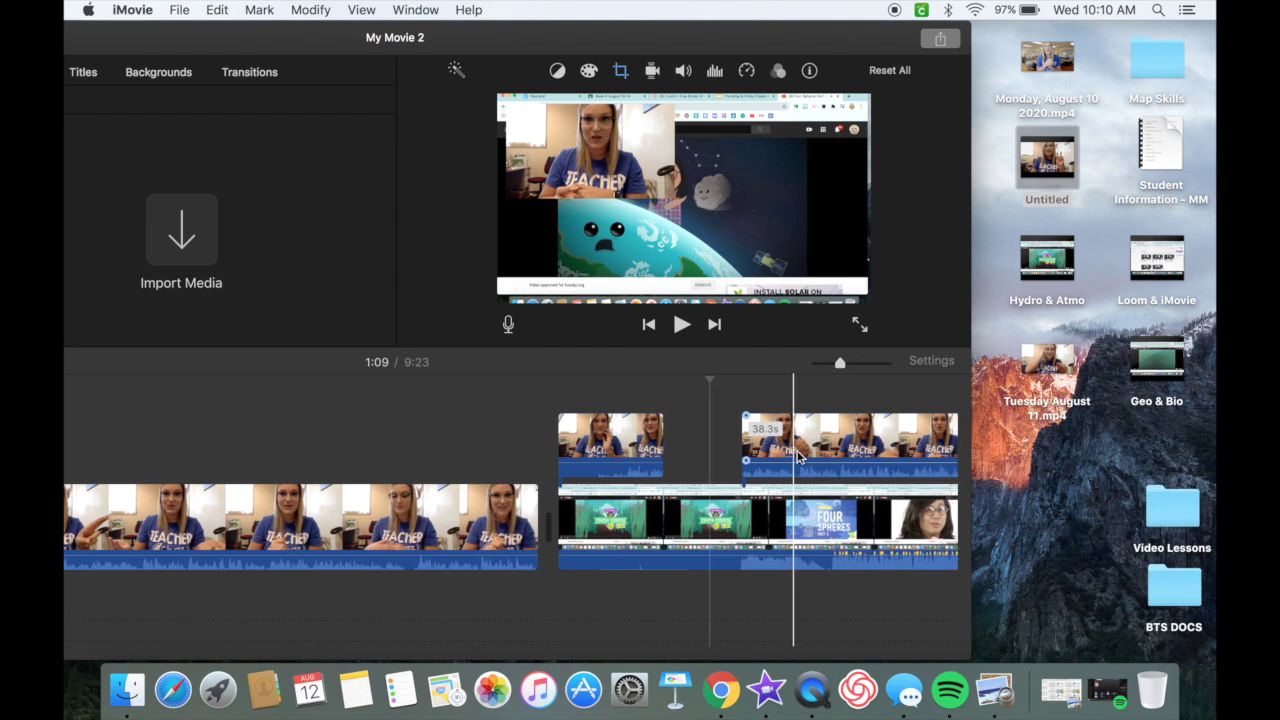
# - Delete the two remaining pieces of the overlay clip above the screen recording
pyautogui.hscroll(5, 798, 455)
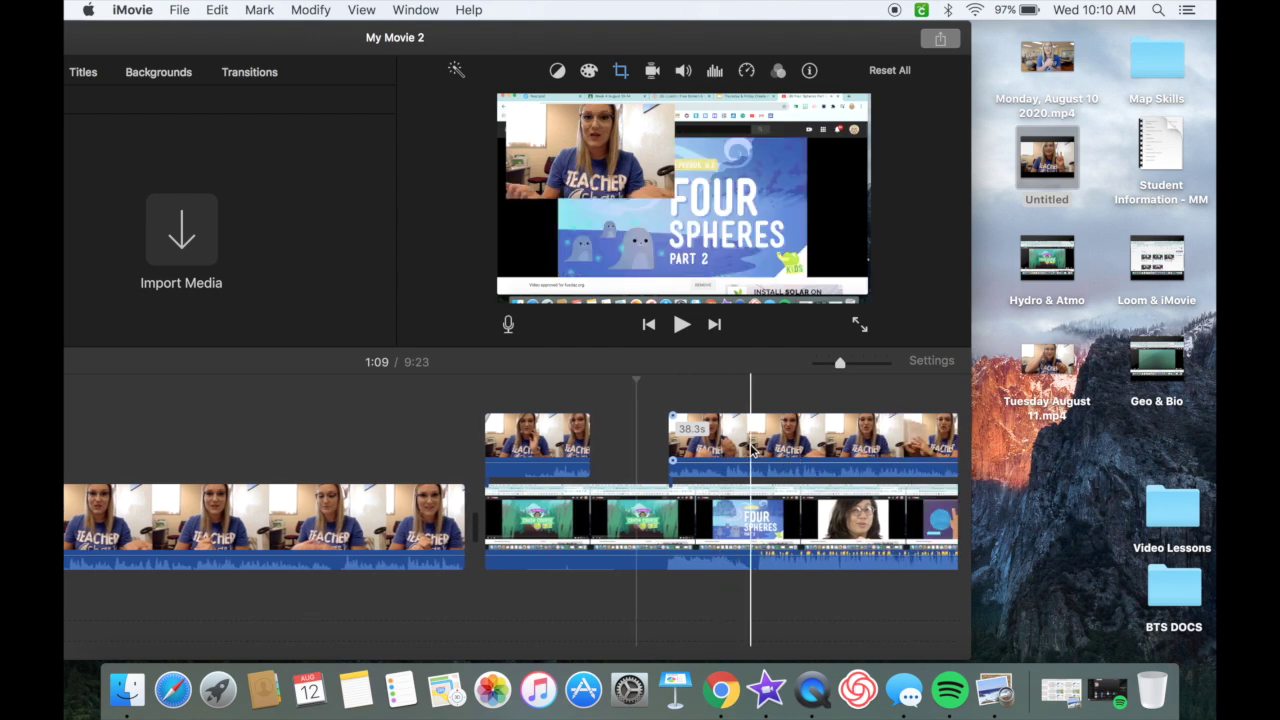
pyautogui.click(752, 452)
pyautogui.press('Delete')
pyautogui.click(525, 430)
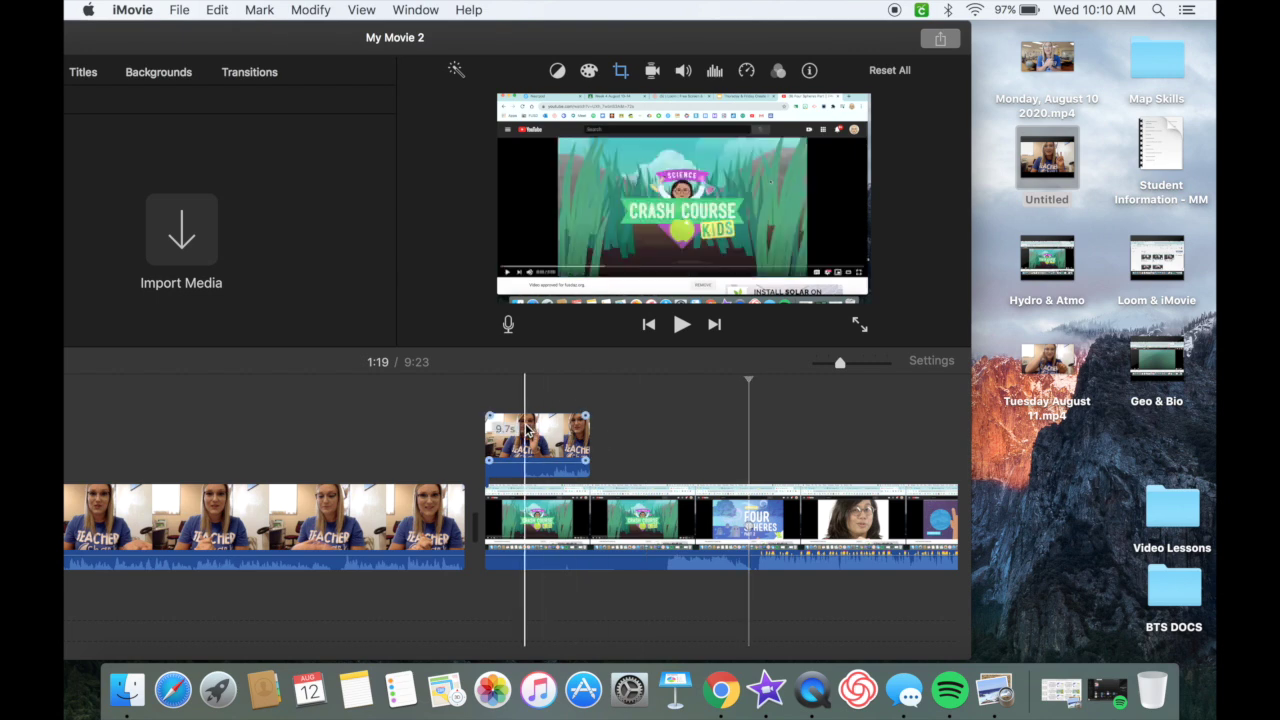
pyautogui.press('Delete')
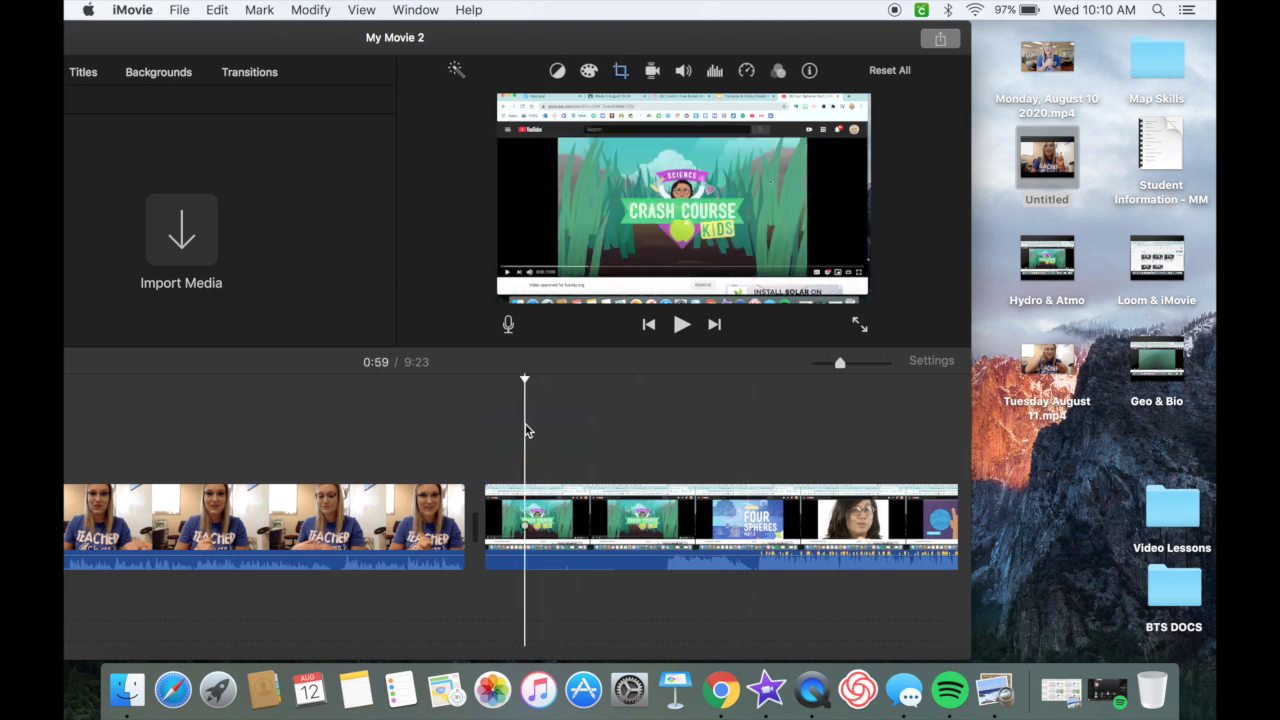
# - Add the Untitled desktop video at the end of the timeline after the screen recording, and return the project window to full view
pyautogui.hscroll(3, 651, 515)
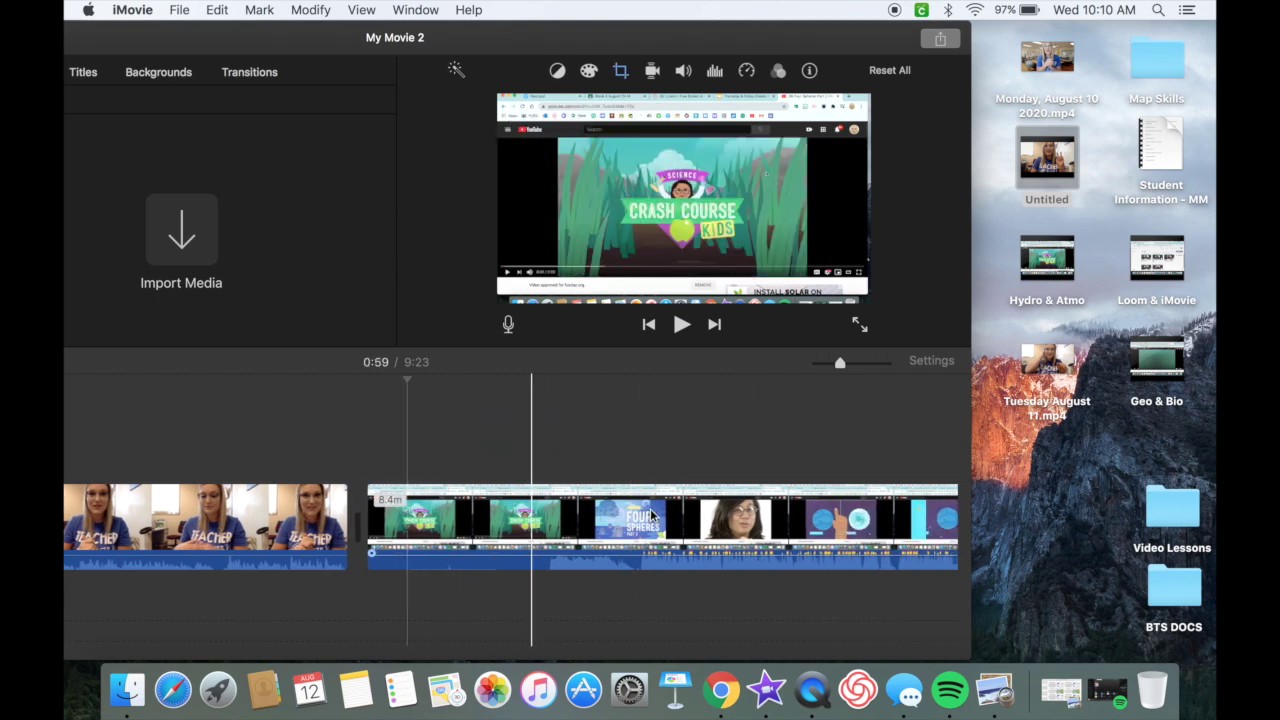
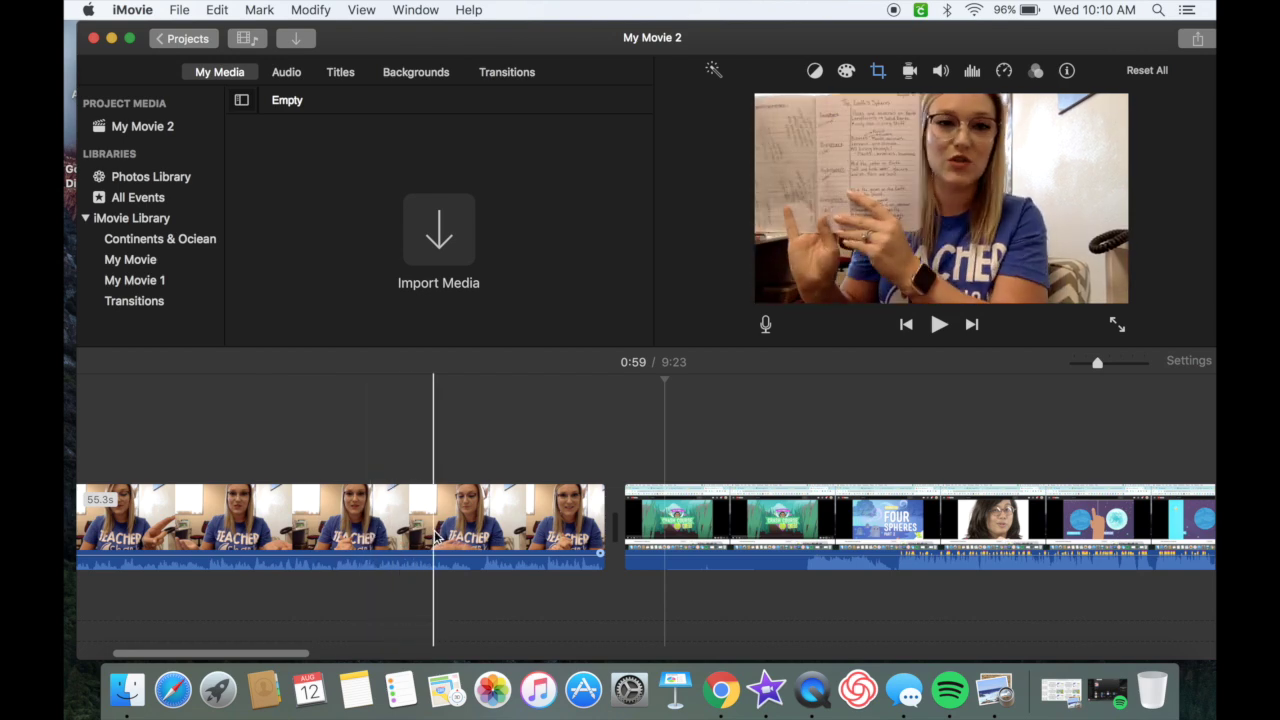
pyautogui.hscroll(10, 445, 538)
pyautogui.hscroll(10, 450, 540)
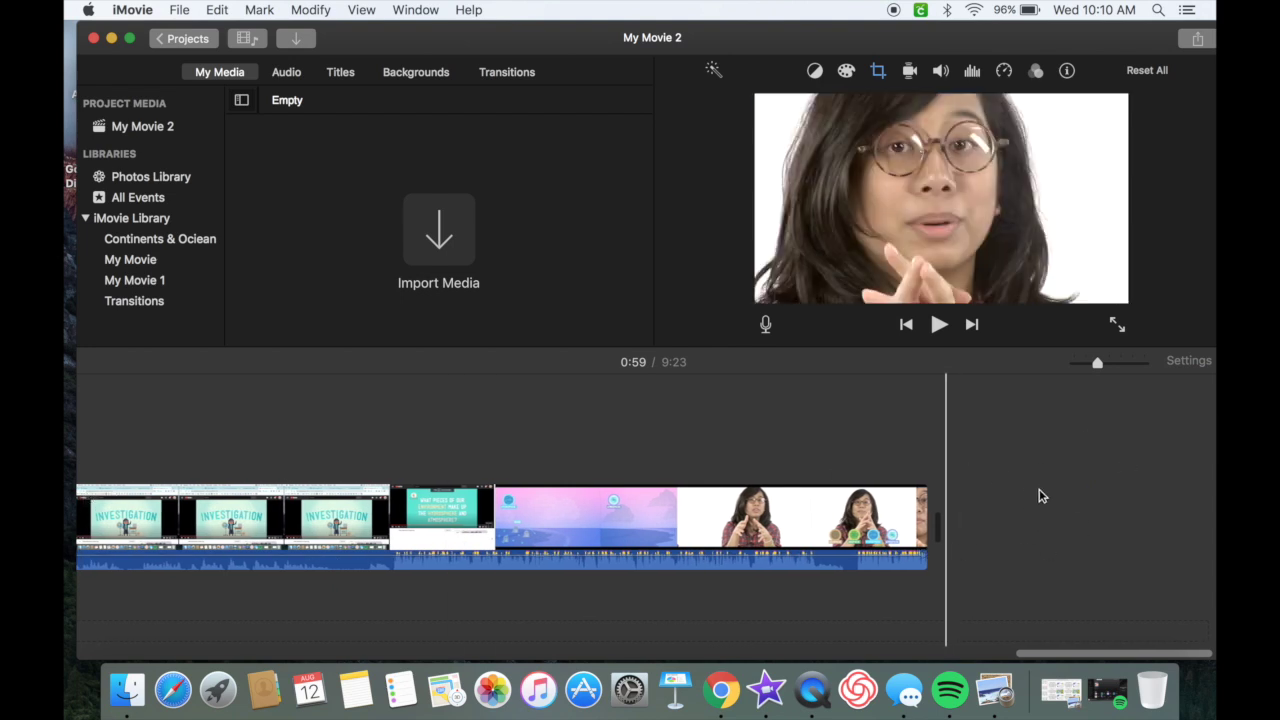
pyautogui.moveTo(1137, 45); pyautogui.dragTo(926, 48)
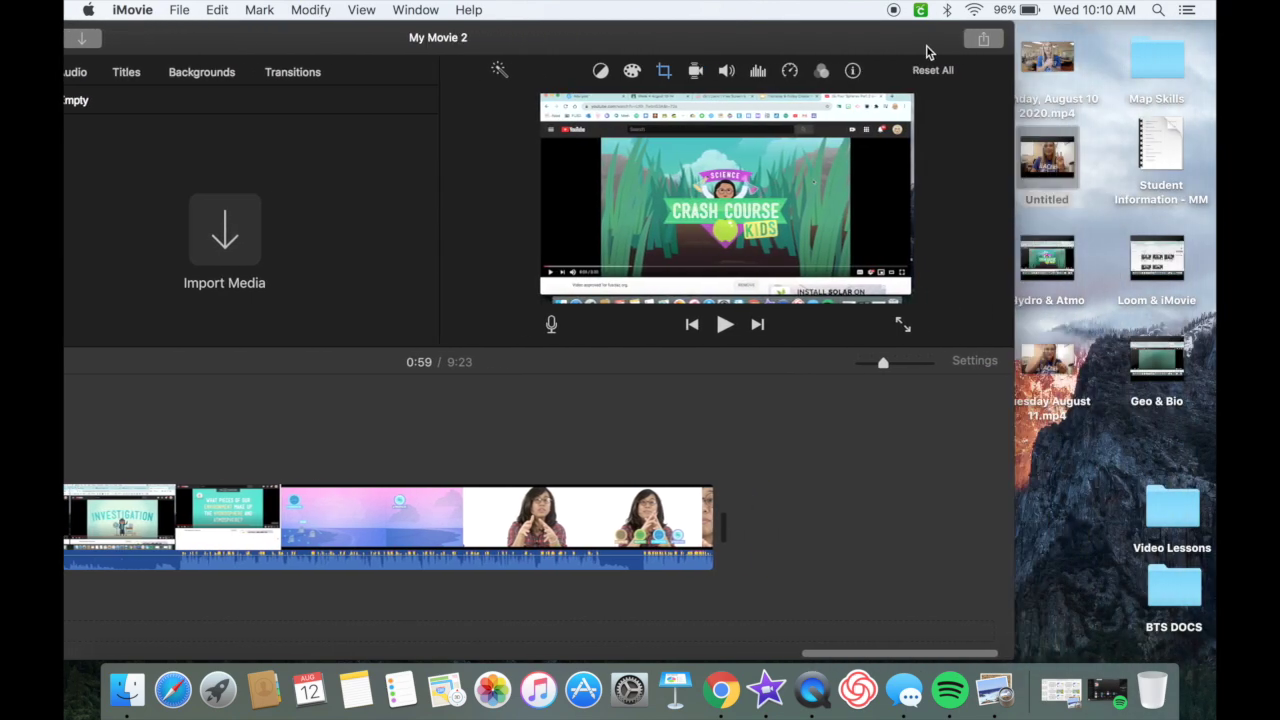
pyautogui.moveTo(1052, 145); pyautogui.dragTo(822, 506)
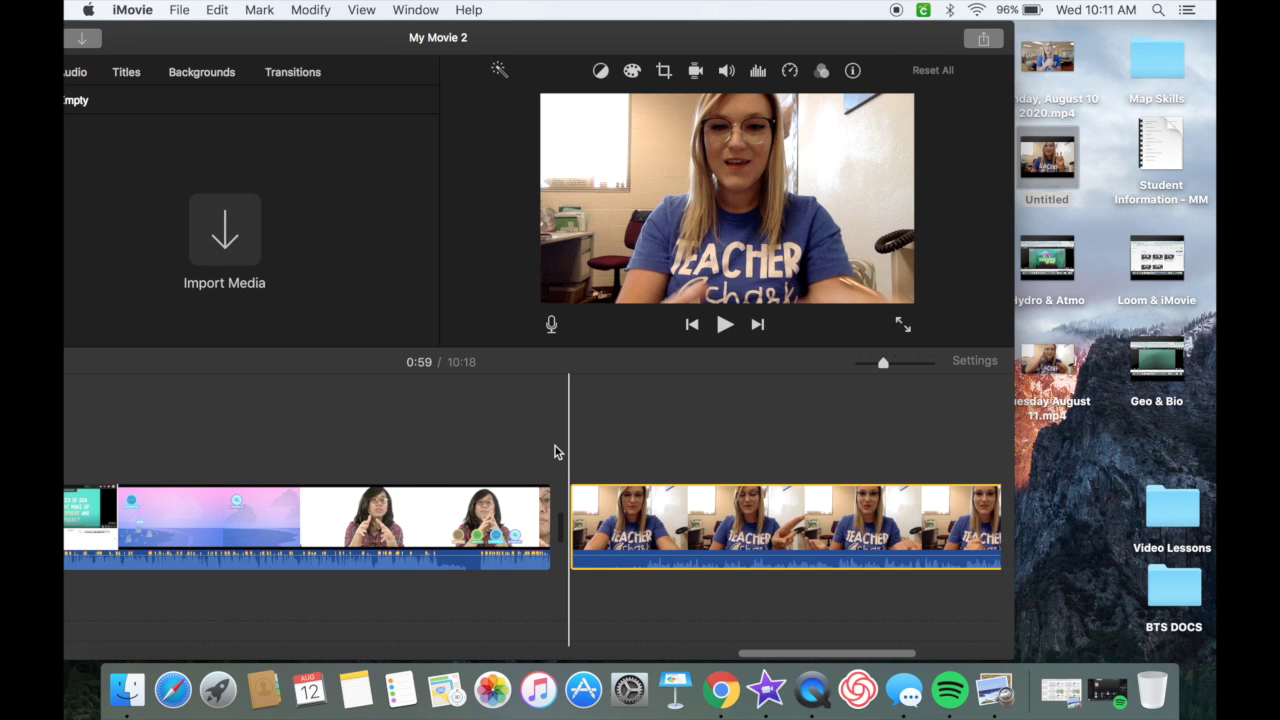
pyautogui.moveTo(557, 46); pyautogui.dragTo(758, 43)
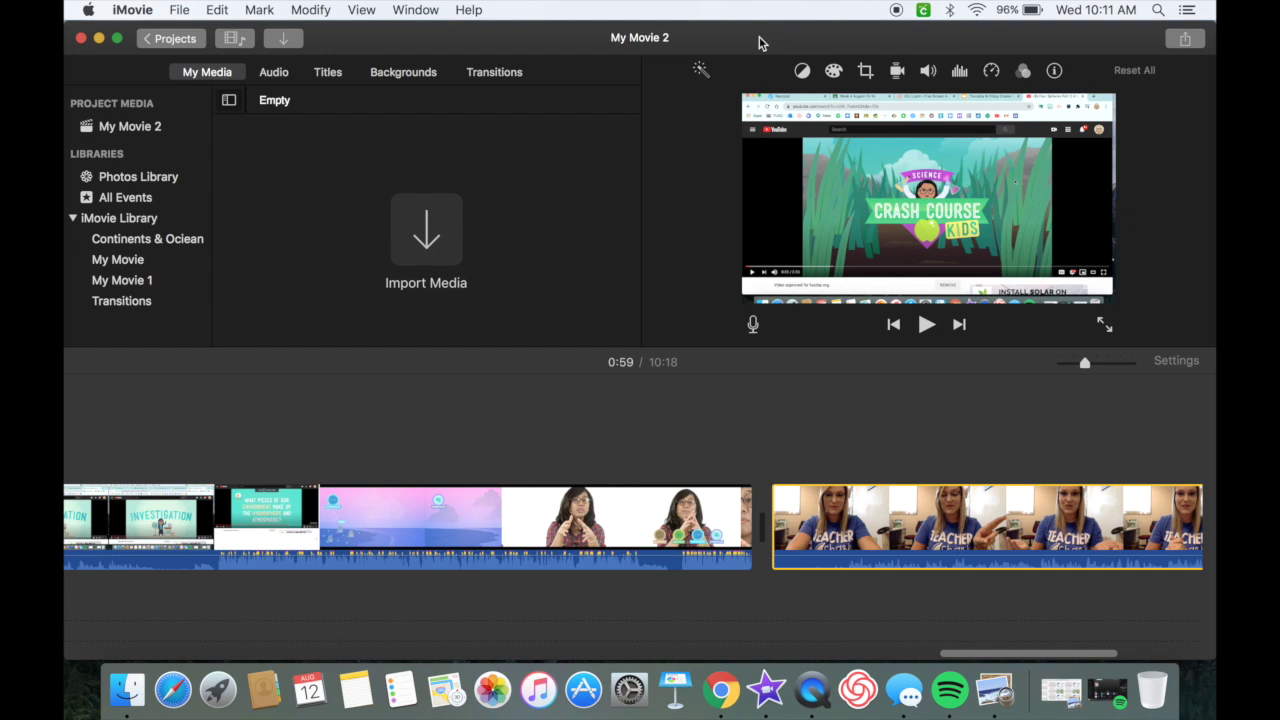
# - View the file export settings for My Movie 2 and cancel without exporting
pyautogui.click(1186, 42)
pyautogui.click(1093, 240)
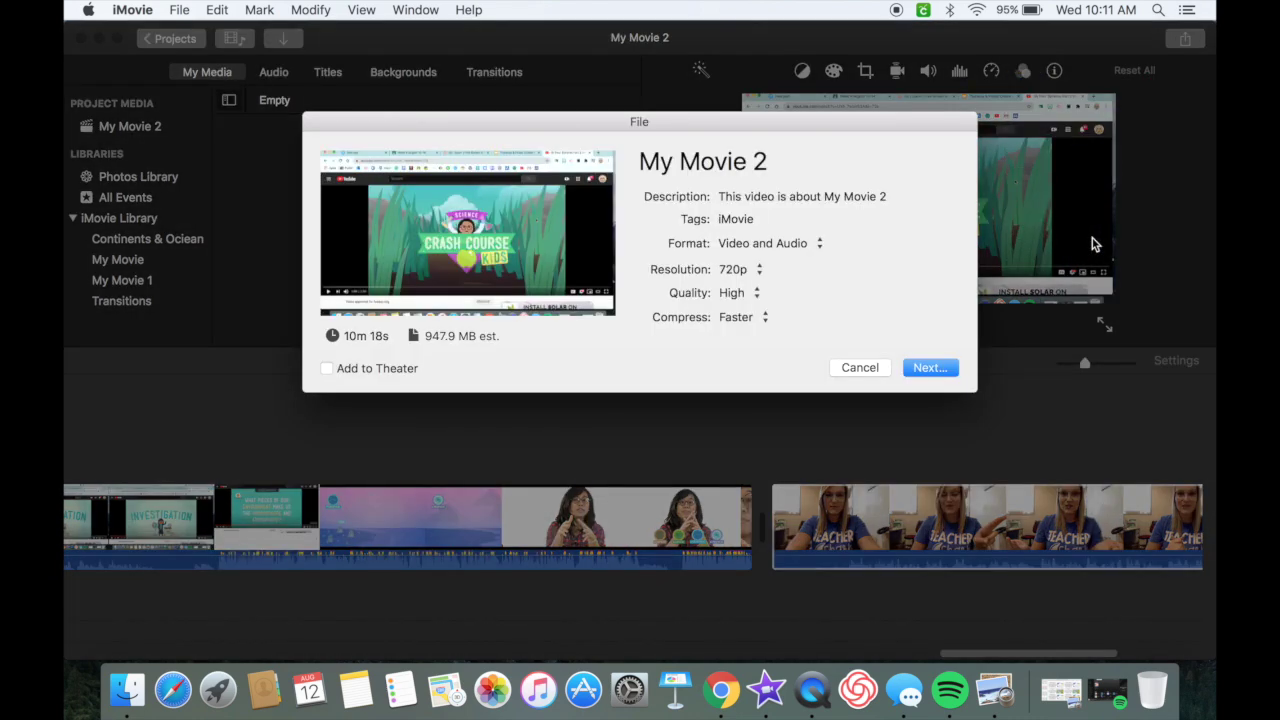
pyautogui.click(859, 368)
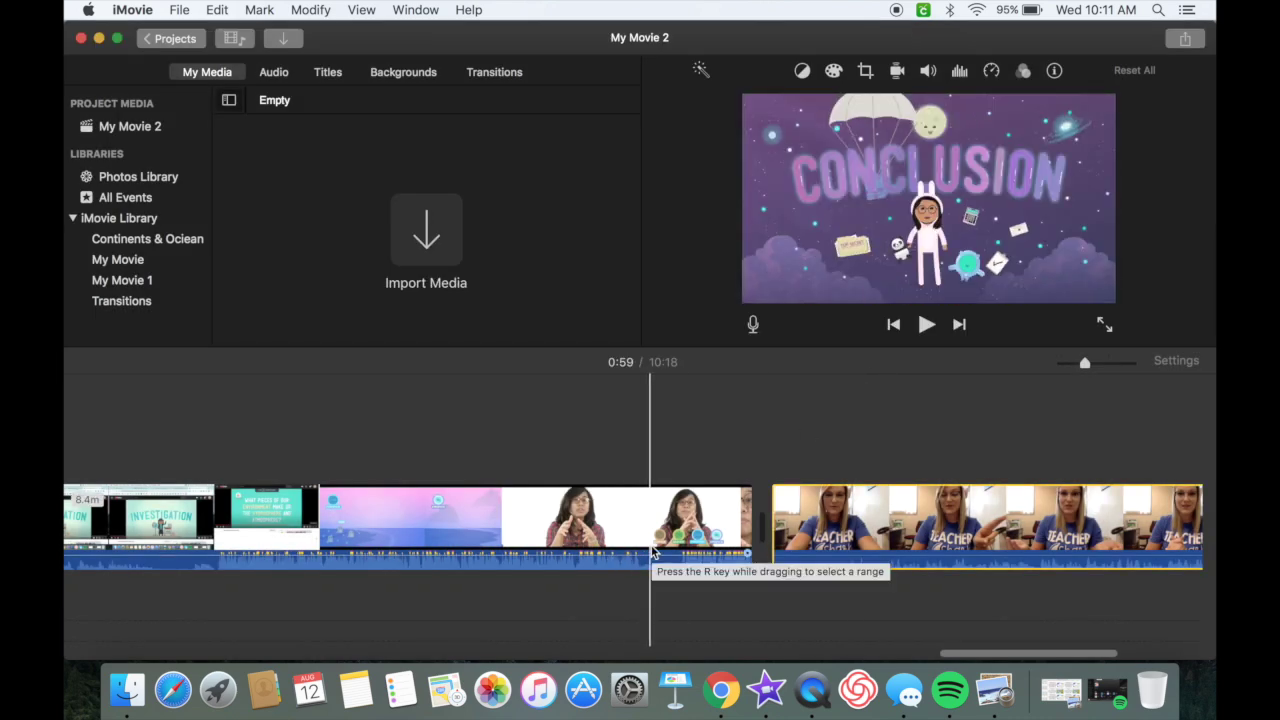
pyautogui.click(801, 446)
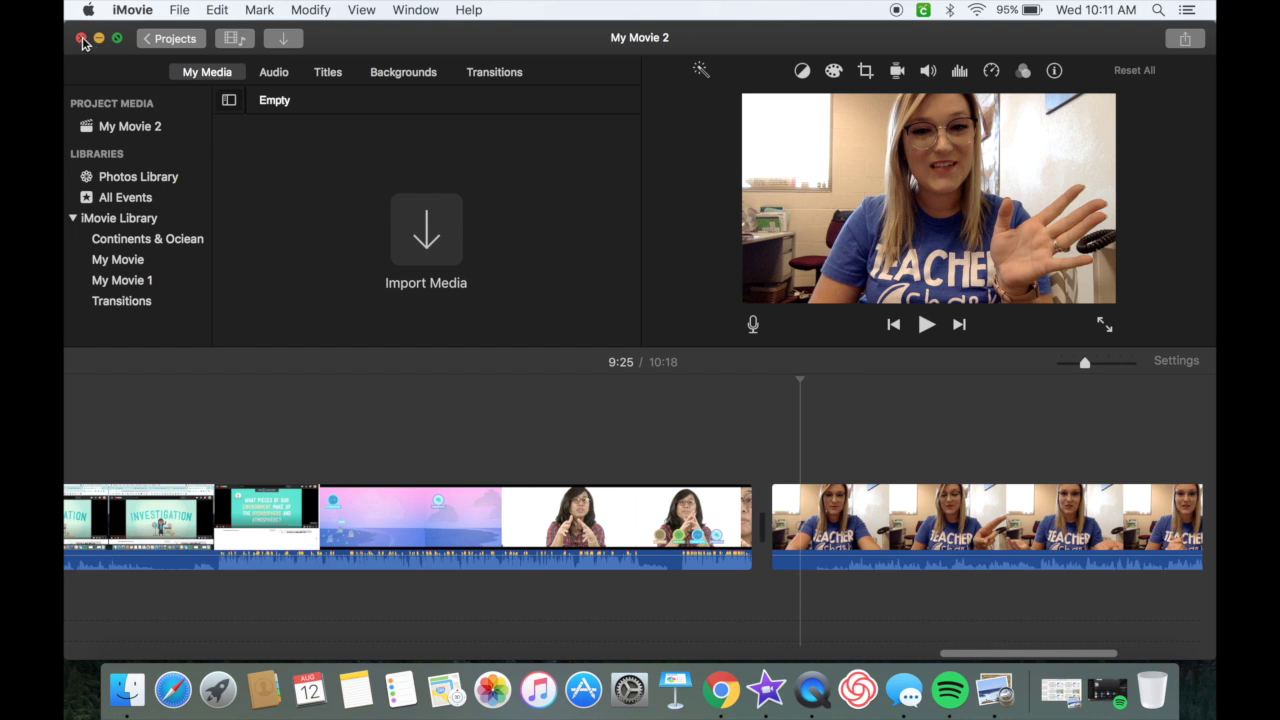
pyautogui.hscroll(2, 835, 480)
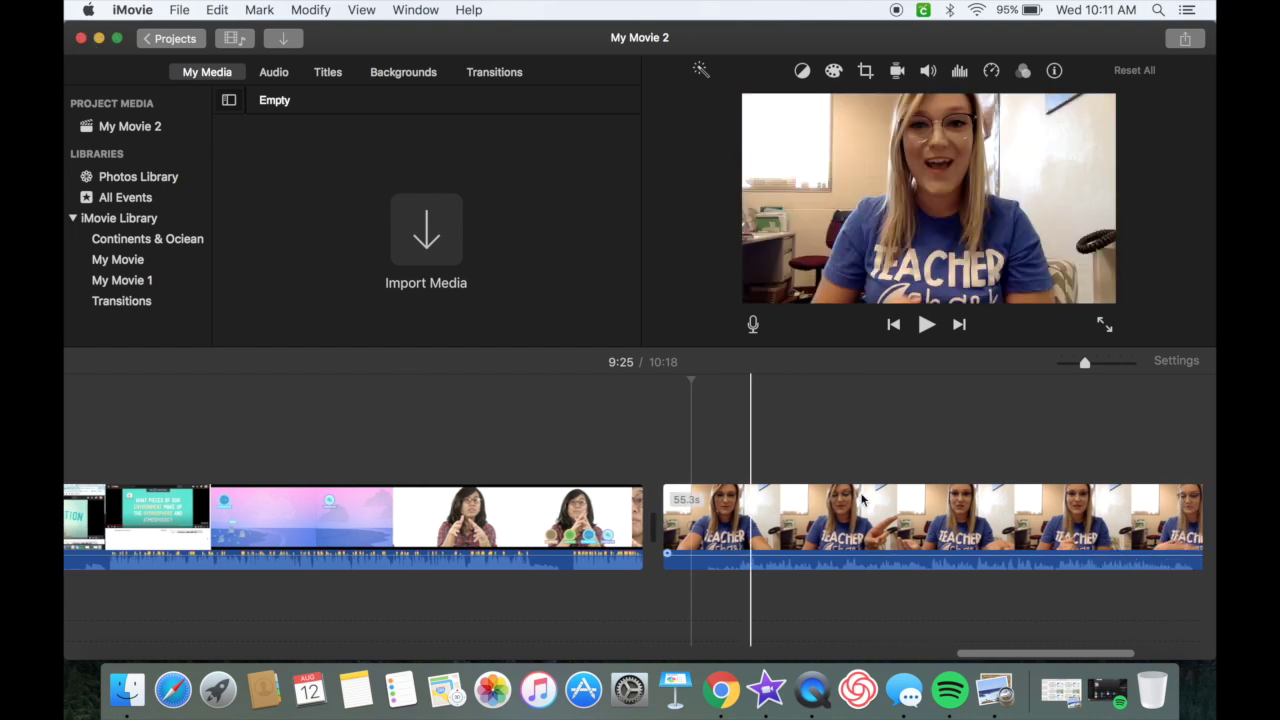